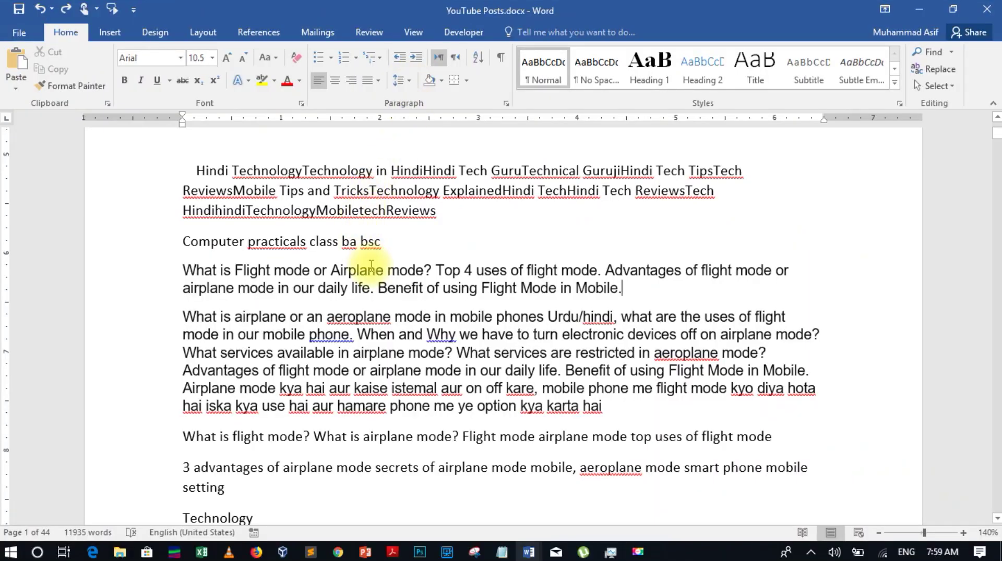
Open the line spacing options for the paragraph beginning "What is airplane or an aeroplane mode" and review the outline level and alignment choices.
left_click_drag(605, 406, 203, 321)
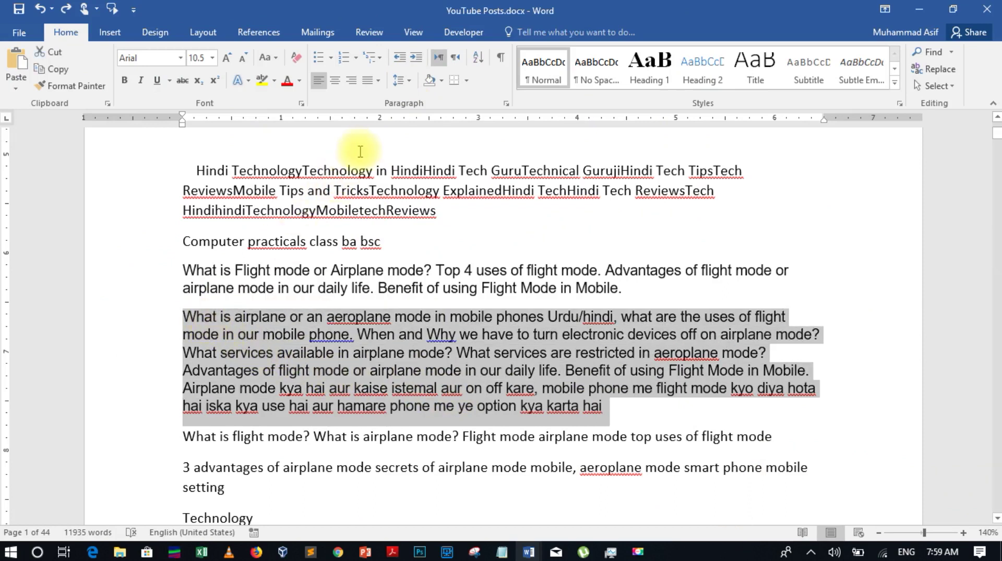
left_click(409, 81)
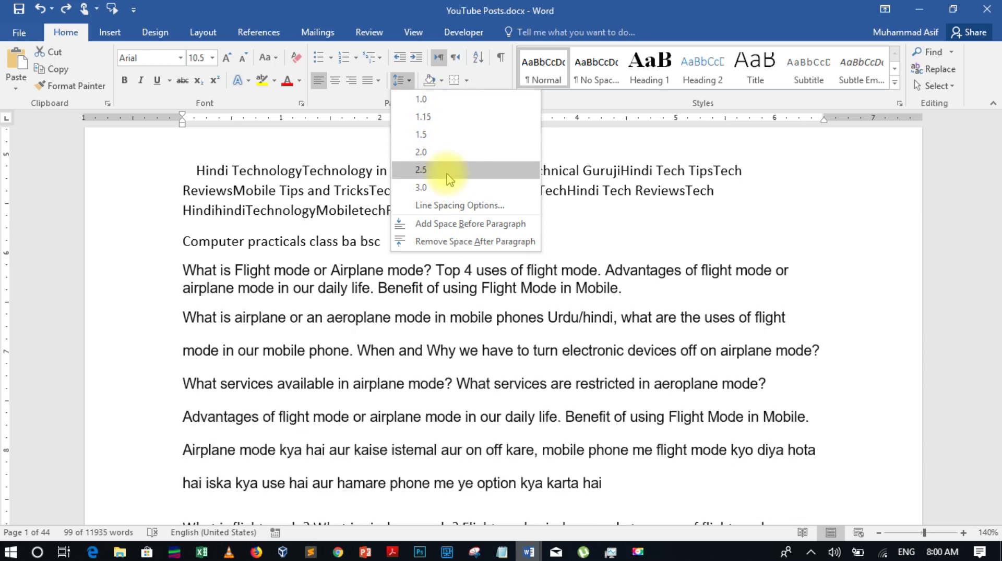
left_click(454, 207)
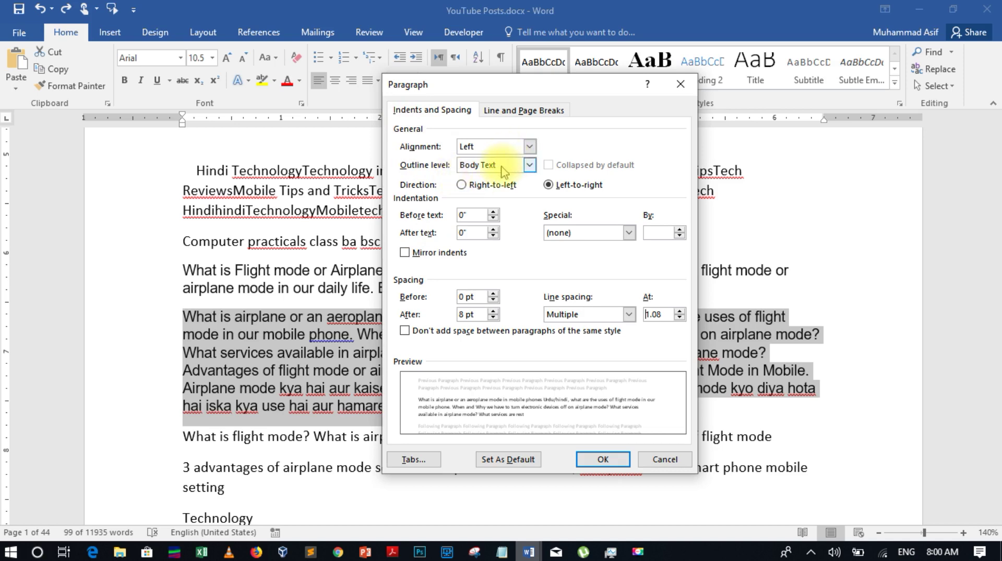
left_click(529, 165)
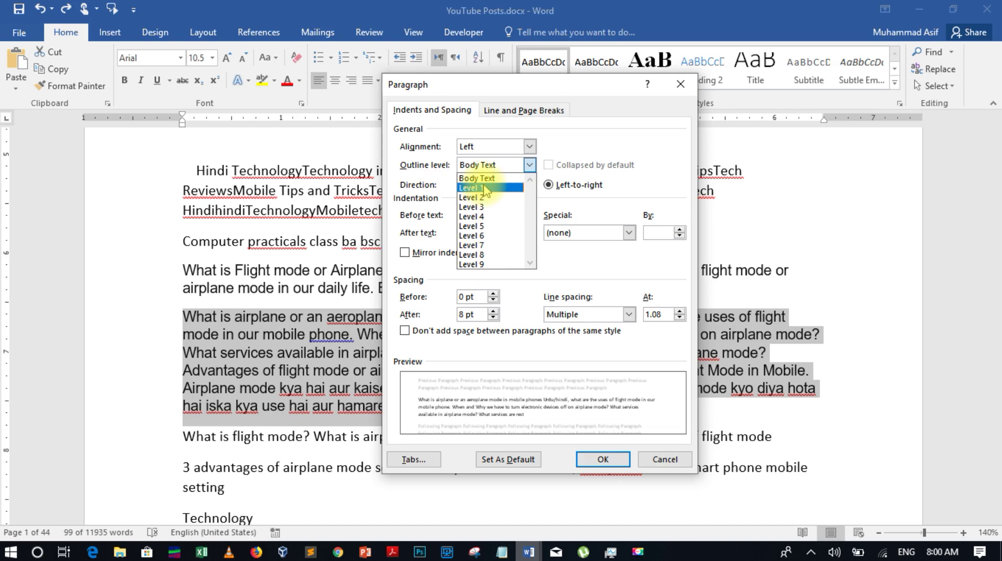
left_click(570, 138)
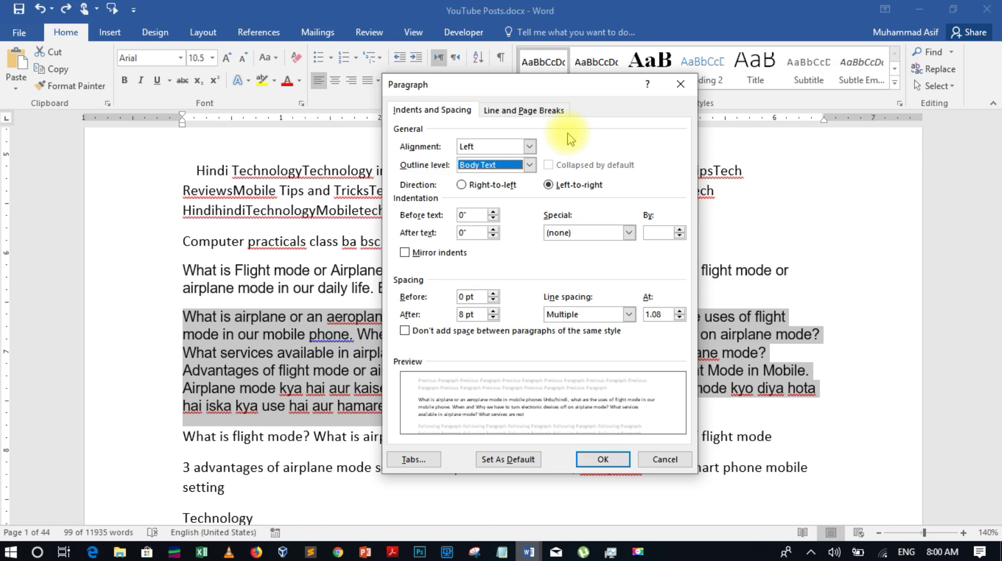
left_click(530, 147)
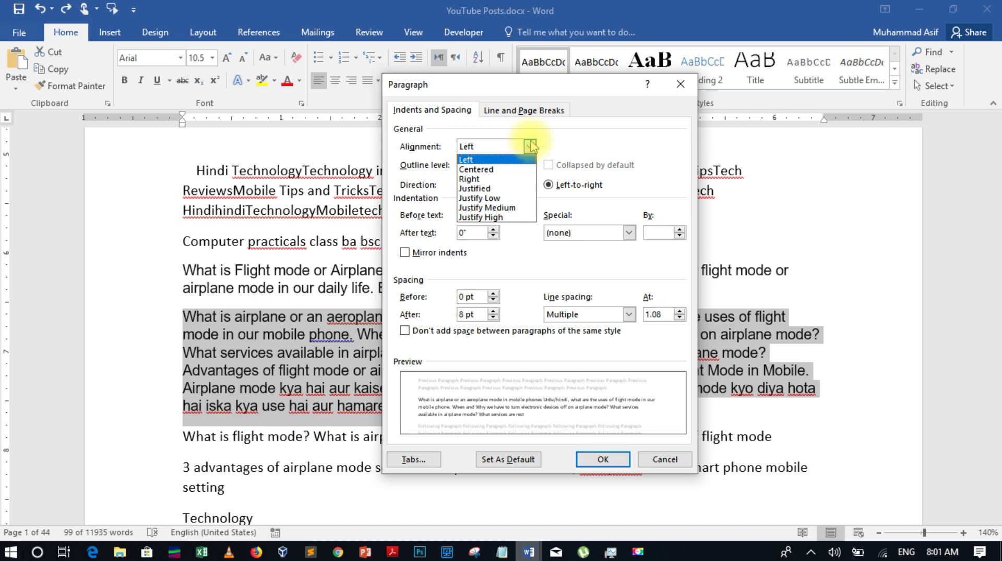
left_click(558, 137)
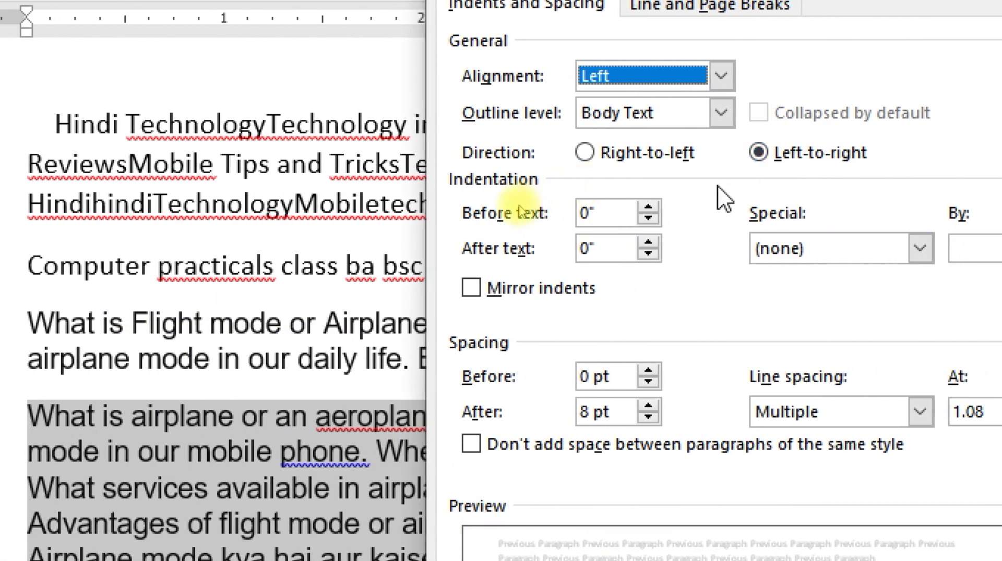
Set the selected paragraph's indentation before text to 0.7" and apply it.
left_click(649, 207)
left_click(650, 207)
left_click(650, 207)
left_click(649, 207)
left_click(649, 207)
left_click(649, 207)
left_click(650, 208)
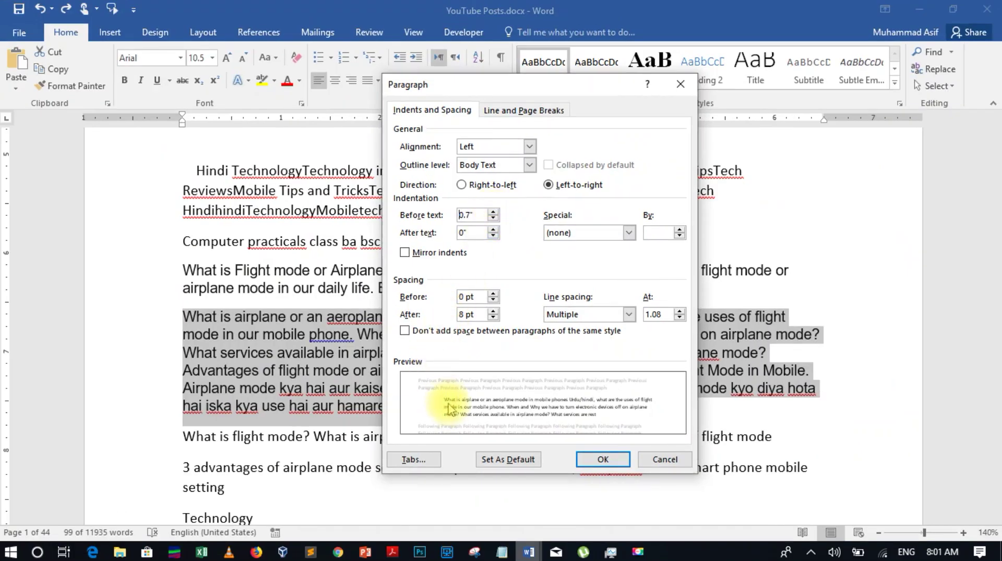
left_click(600, 461)
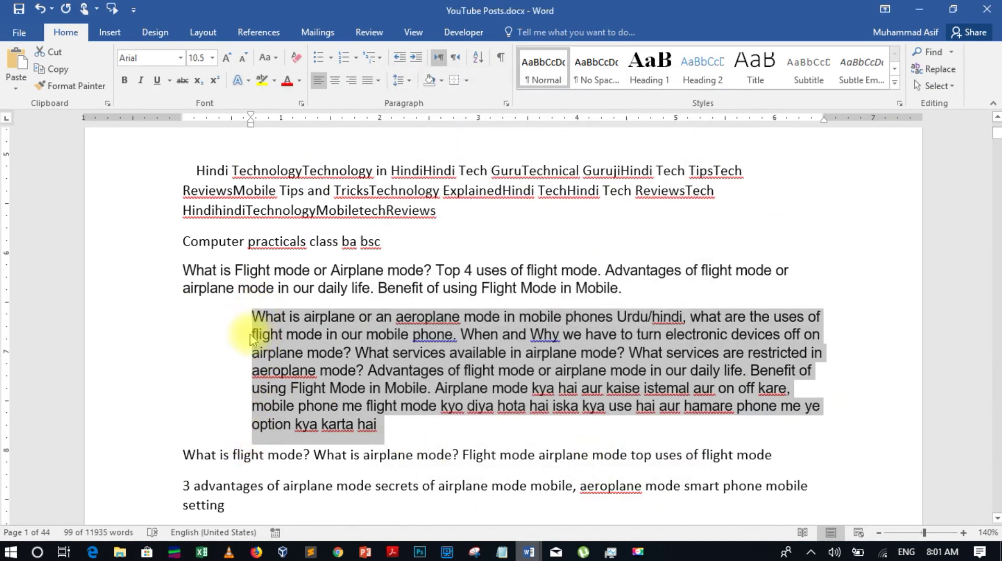
Set the selected paragraph's indentation after text to 0.3" and apply it.
left_click(399, 81)
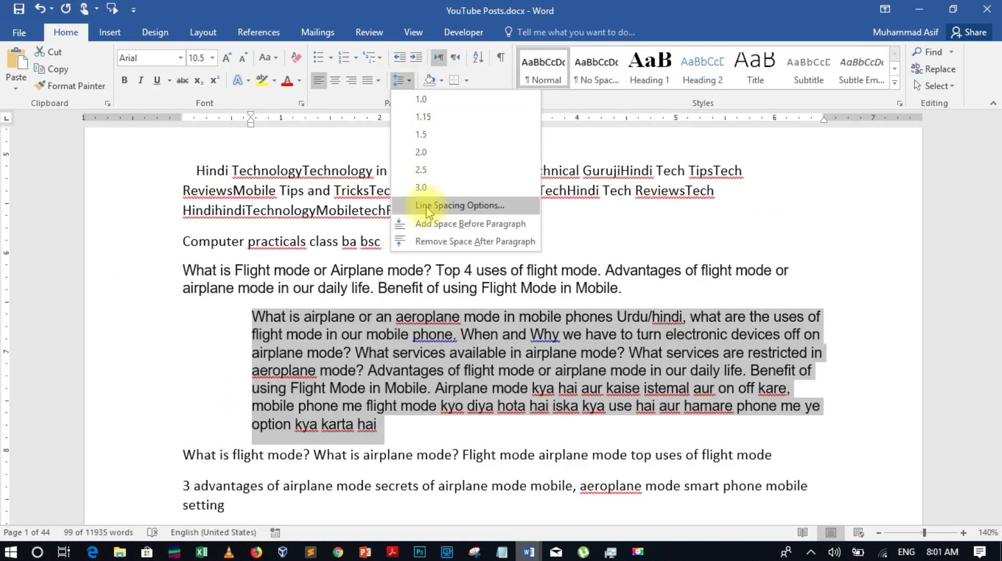
left_click(433, 205)
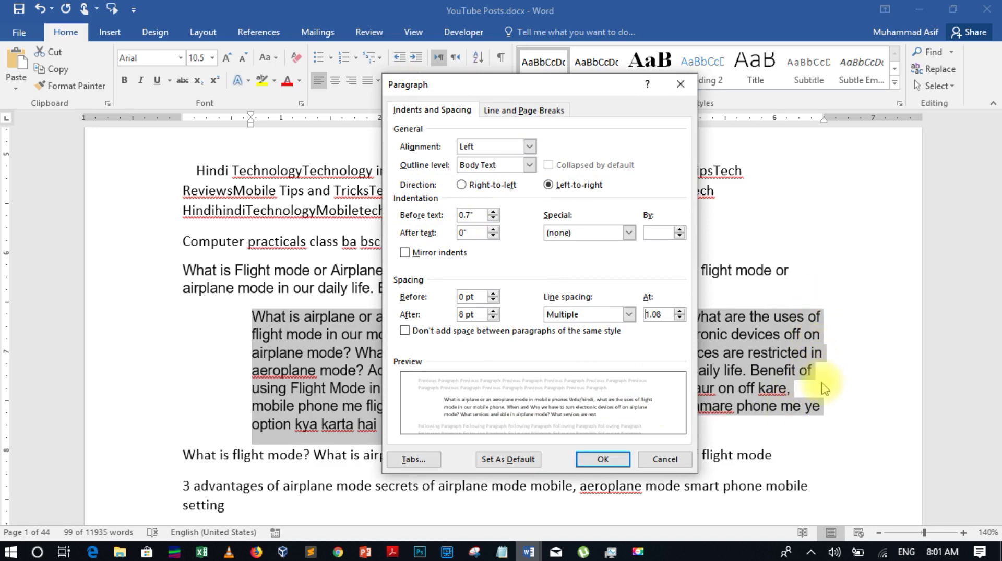
left_click(493, 230)
left_click(493, 230)
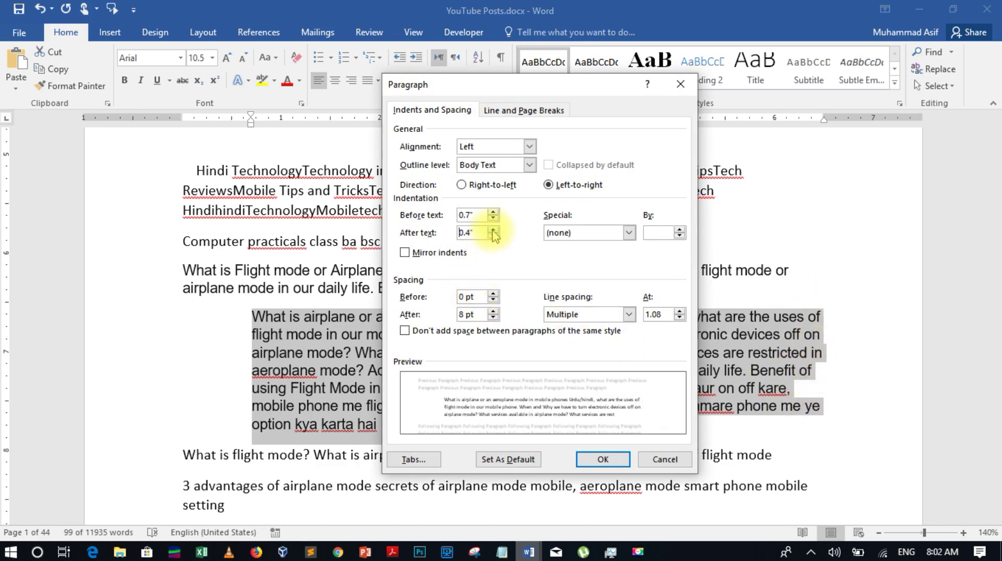
left_click(603, 459)
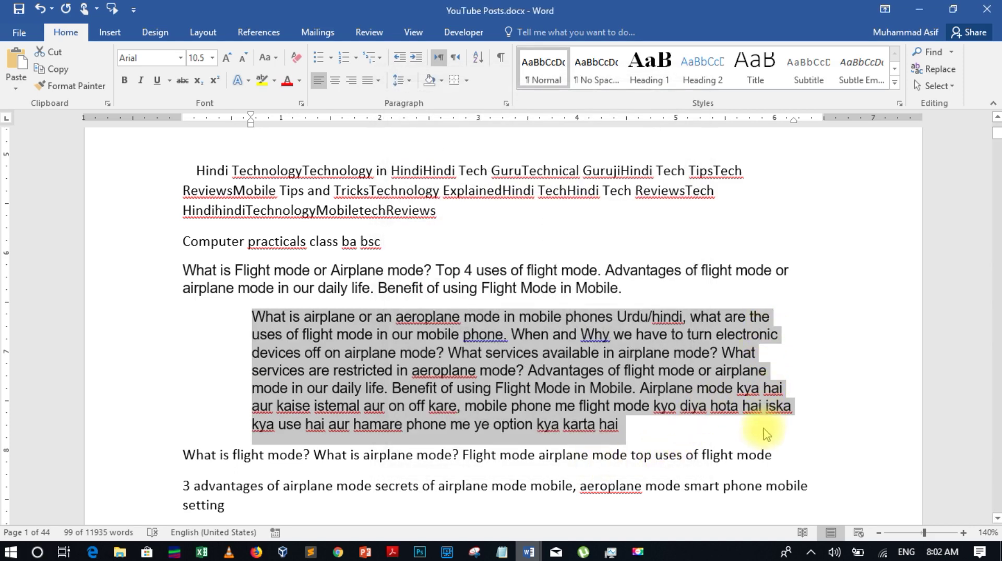
Justify the selected paragraph and set its indentation after text to 0.5".
left_click(378, 80)
left_click(393, 99)
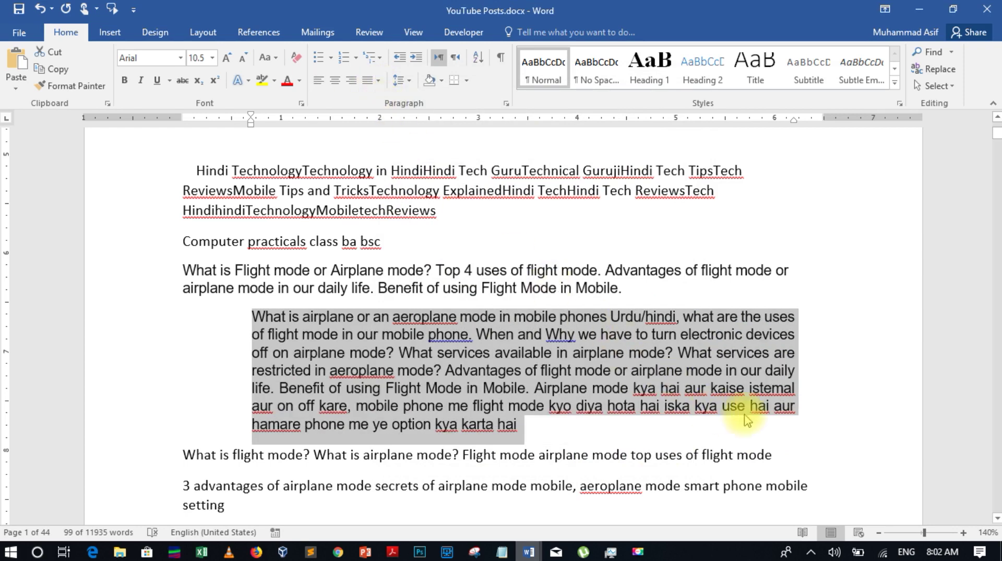
left_click(402, 80)
left_click(425, 204)
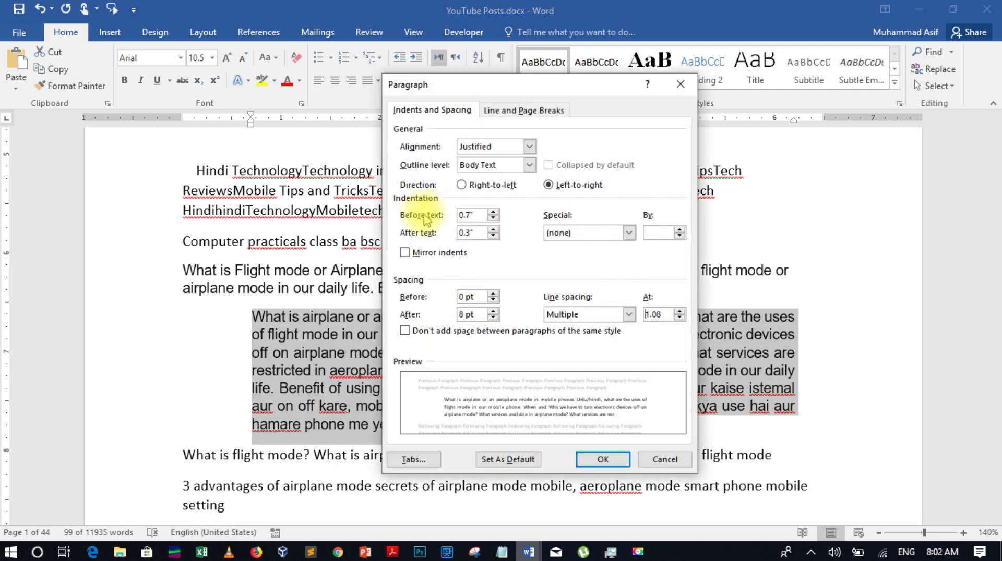
left_click(492, 230)
left_click(493, 230)
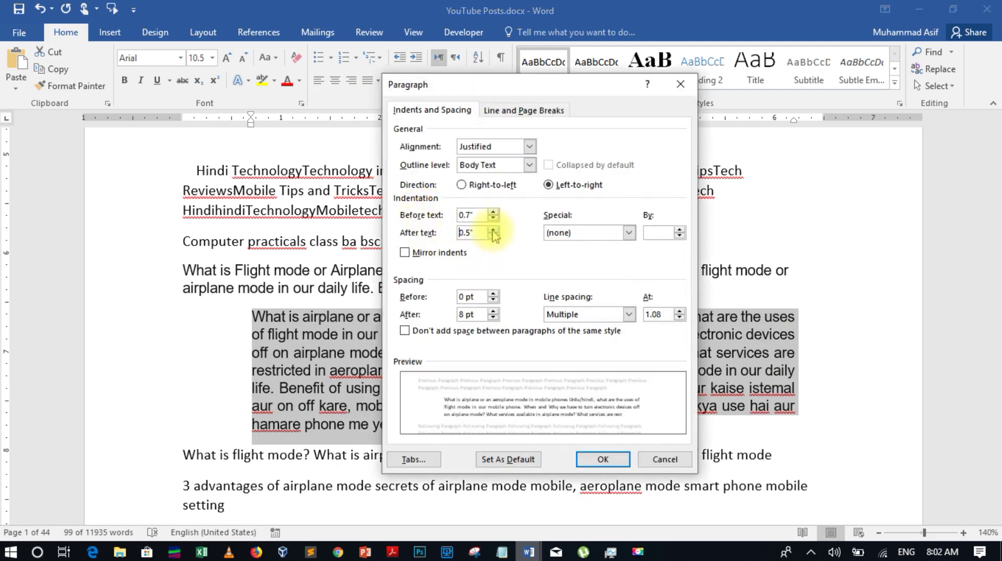
left_click(603, 460)
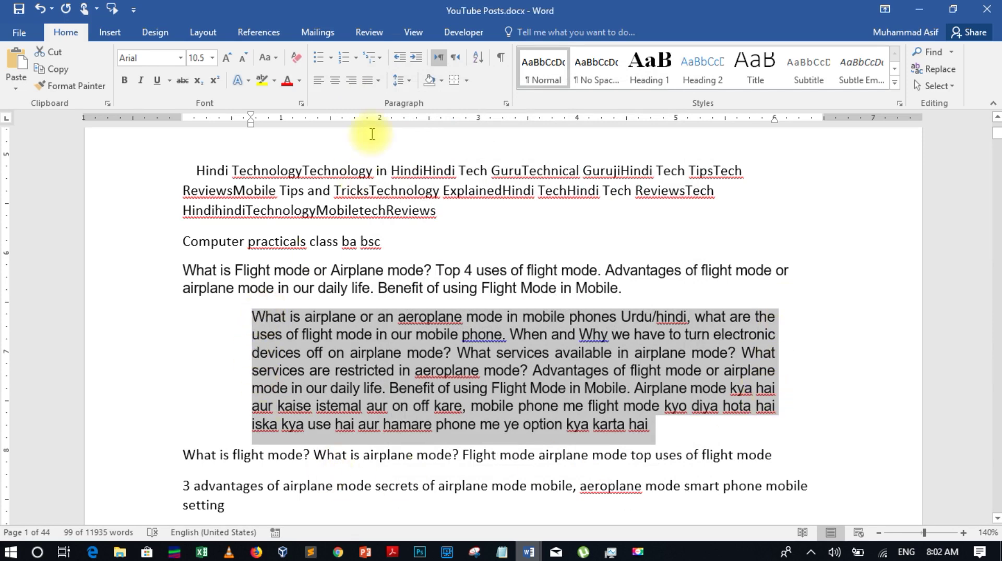
Reset the selected paragraph's indentation before text and after text to 0" in the paragraph settings.
left_click(408, 82)
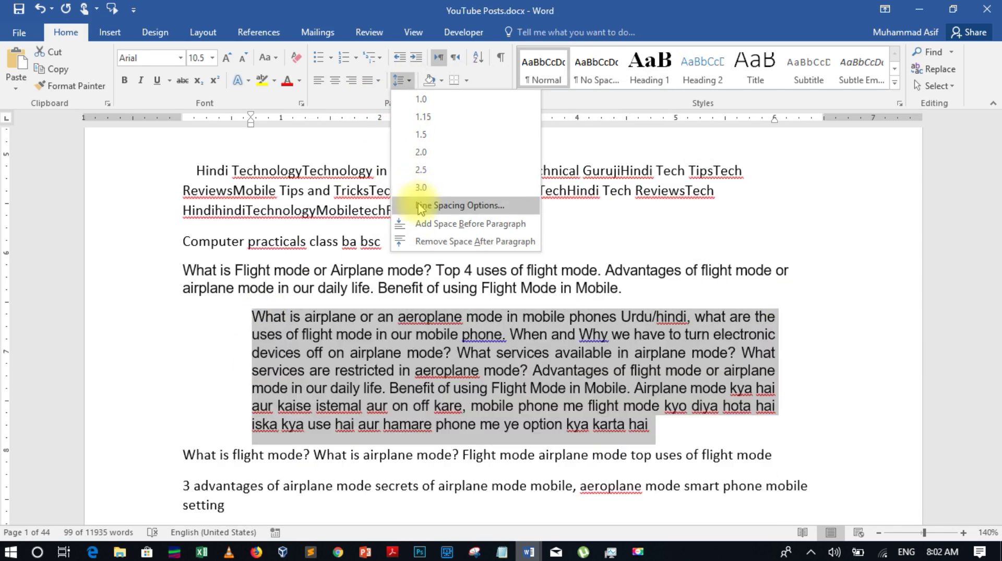
left_click(419, 211)
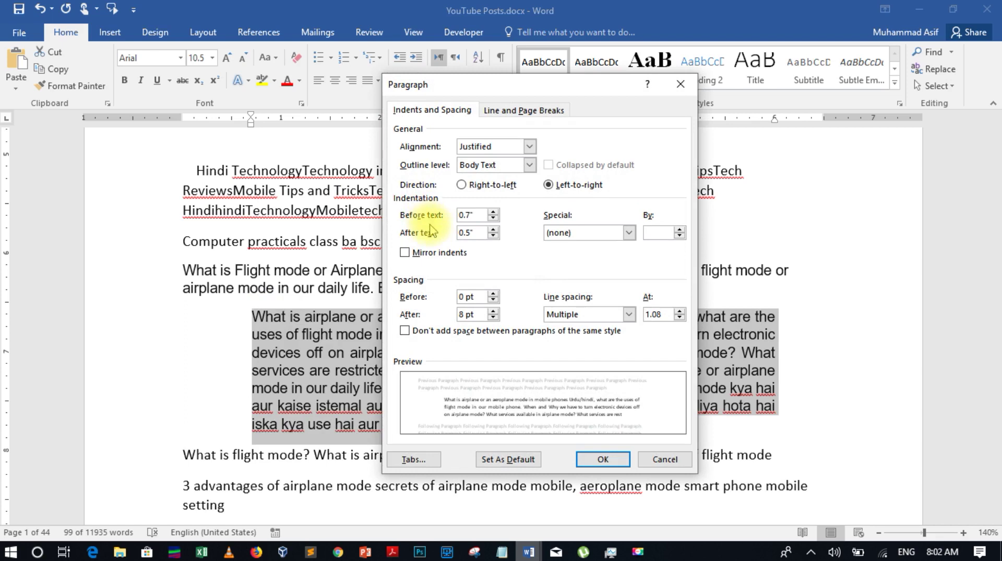
left_click(493, 219)
left_click(493, 219)
left_click(493, 219)
left_click(493, 219)
left_click(493, 236)
left_click(493, 235)
left_click(493, 236)
left_click(493, 236)
left_click(493, 236)
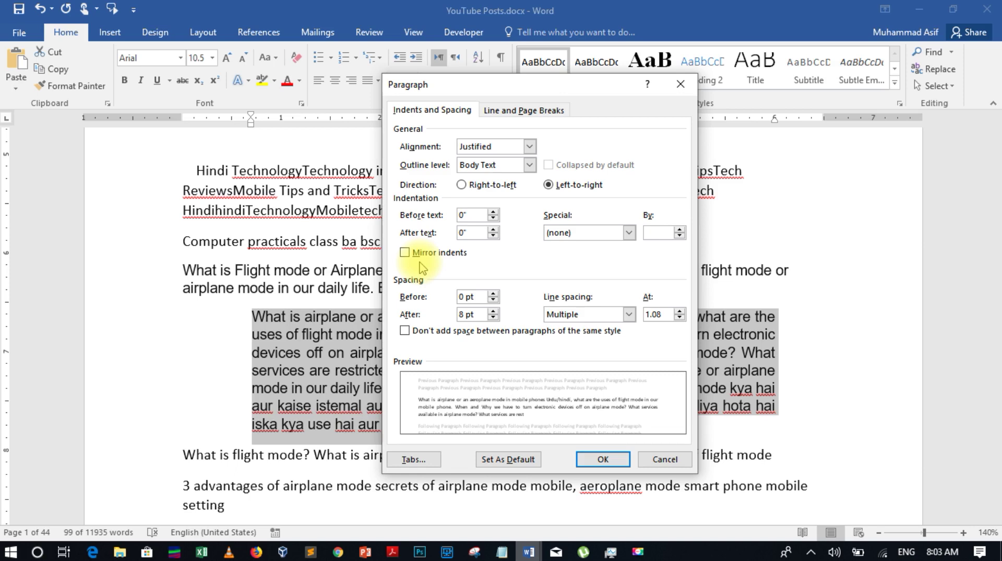
Set the paragraph's indentation to 0.4" before text and 0.2" after text.
left_click(493, 211)
left_click(493, 212)
left_click(493, 212)
left_click(493, 212)
left_click(493, 230)
left_click(493, 229)
Choose First line as the special indentation and apply the paragraph settings.
left_click(628, 233)
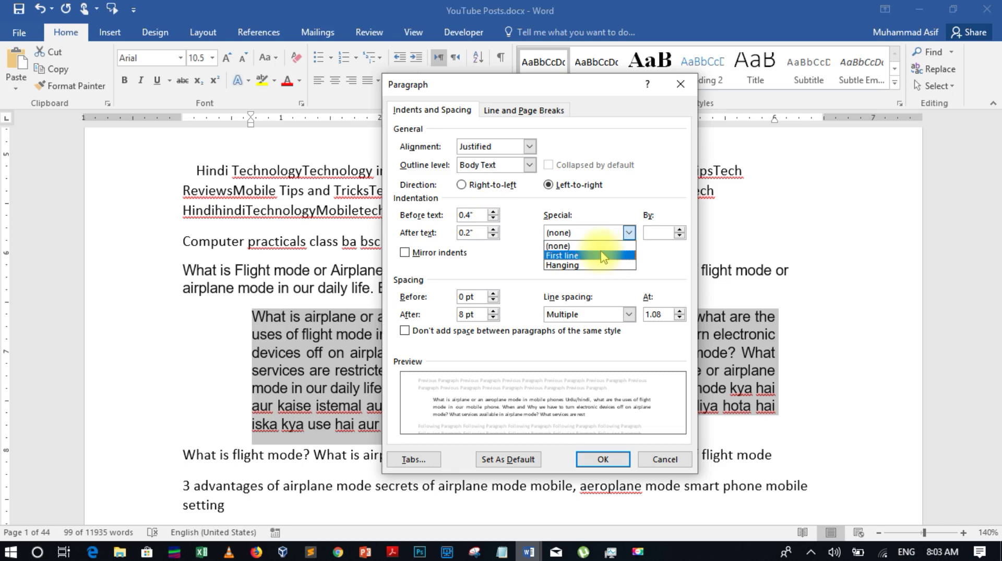
left_click(562, 256)
left_click(603, 459)
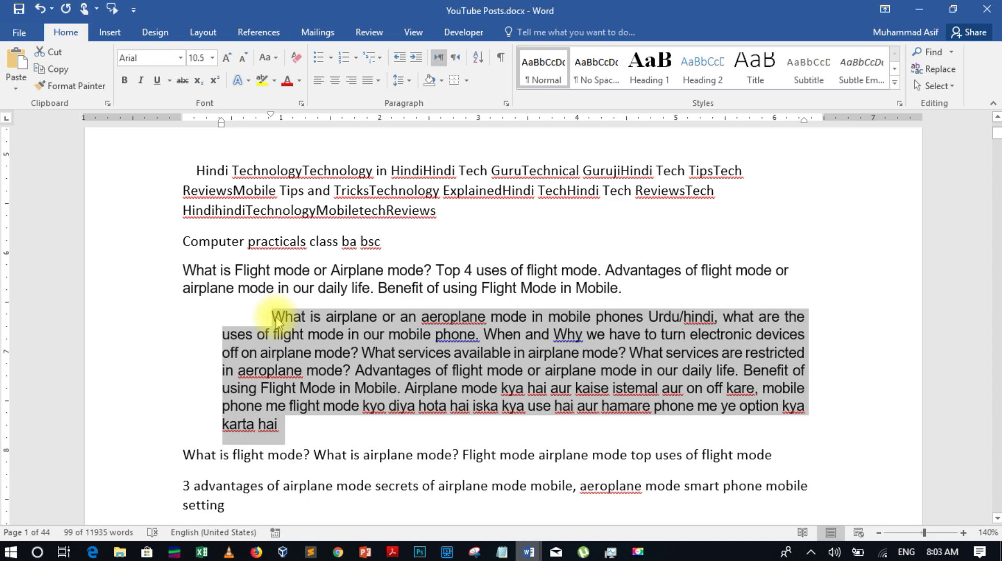
Change the selected paragraph's special indentation to Hanging and apply it.
left_click(399, 80)
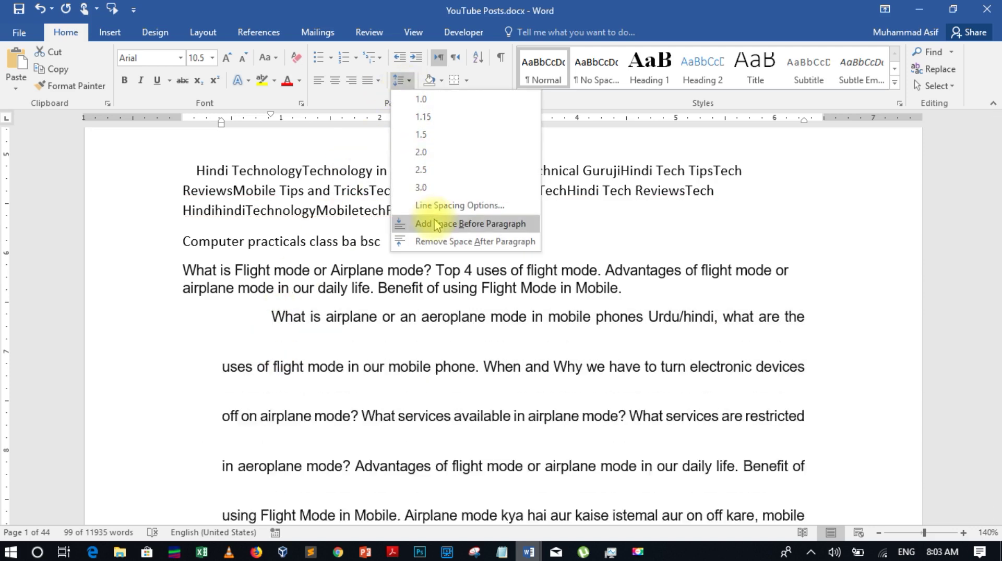
left_click(441, 205)
left_click(627, 233)
left_click(609, 265)
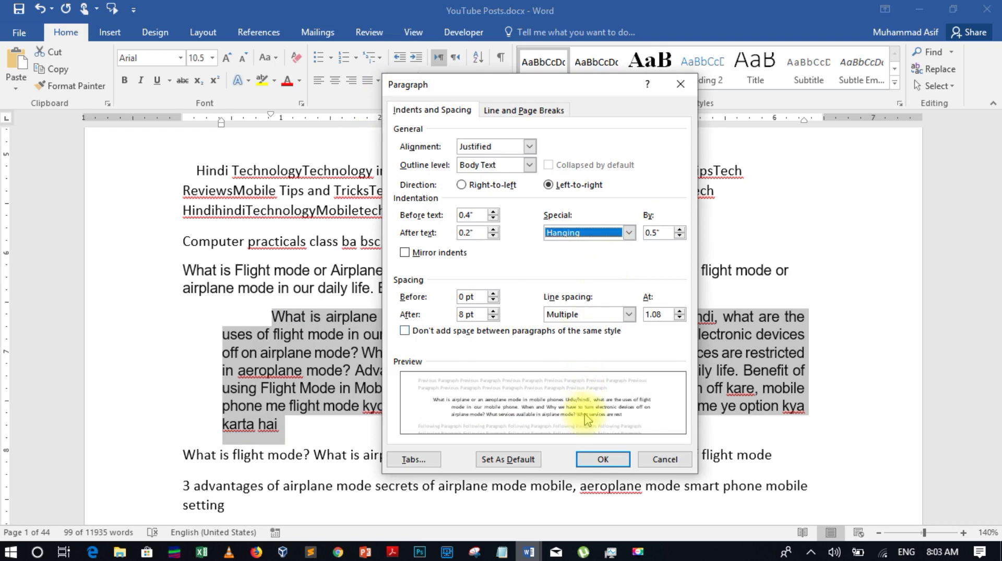
left_click(603, 459)
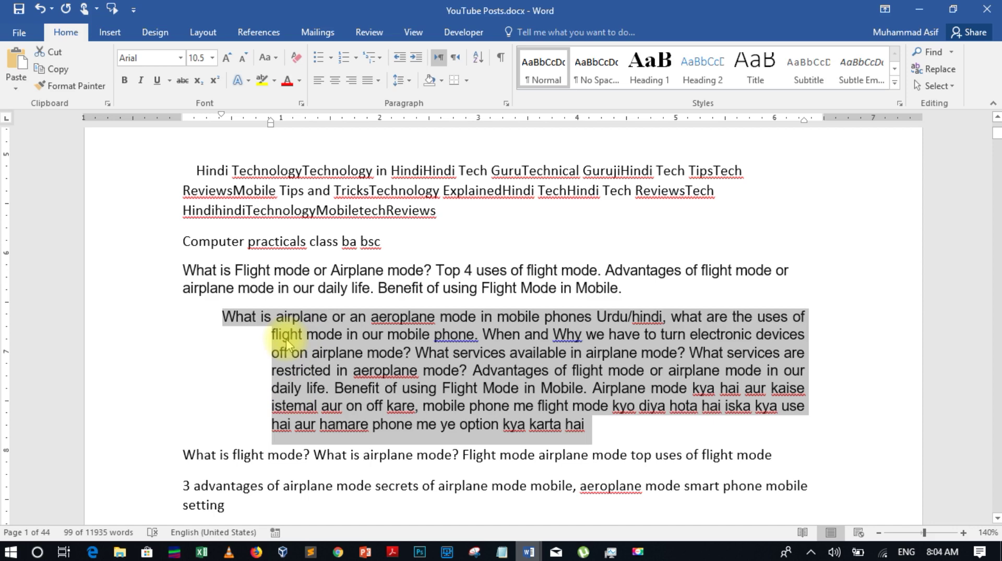
Set the selected paragraph's special indentation to Hanging by 1" and apply it.
left_click(411, 81)
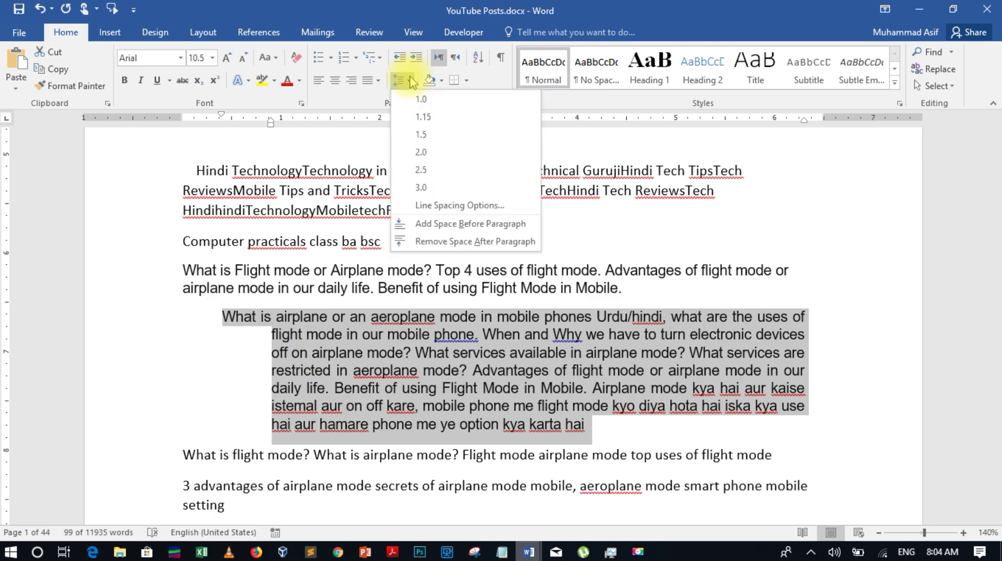
left_click(460, 205)
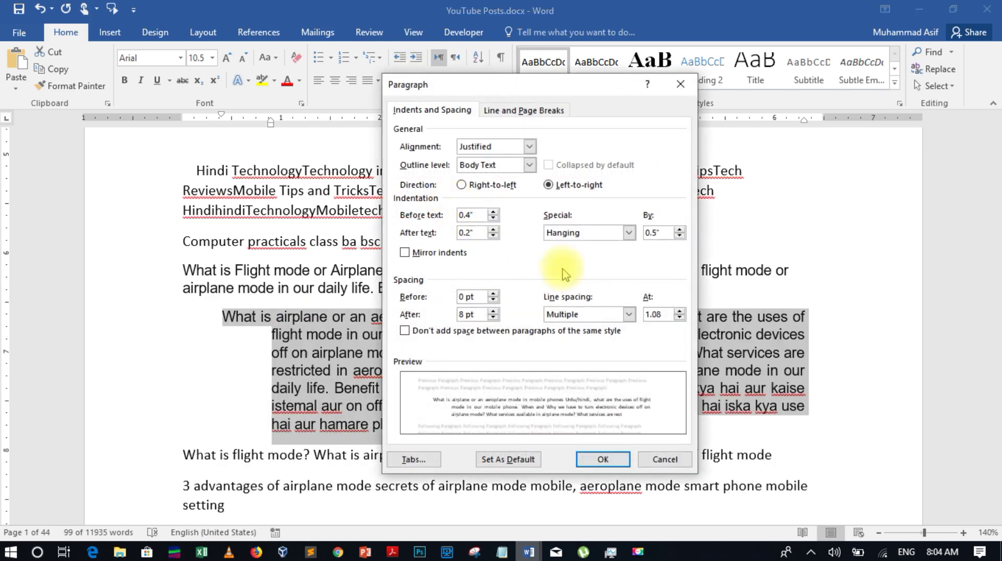
left_click(611, 233)
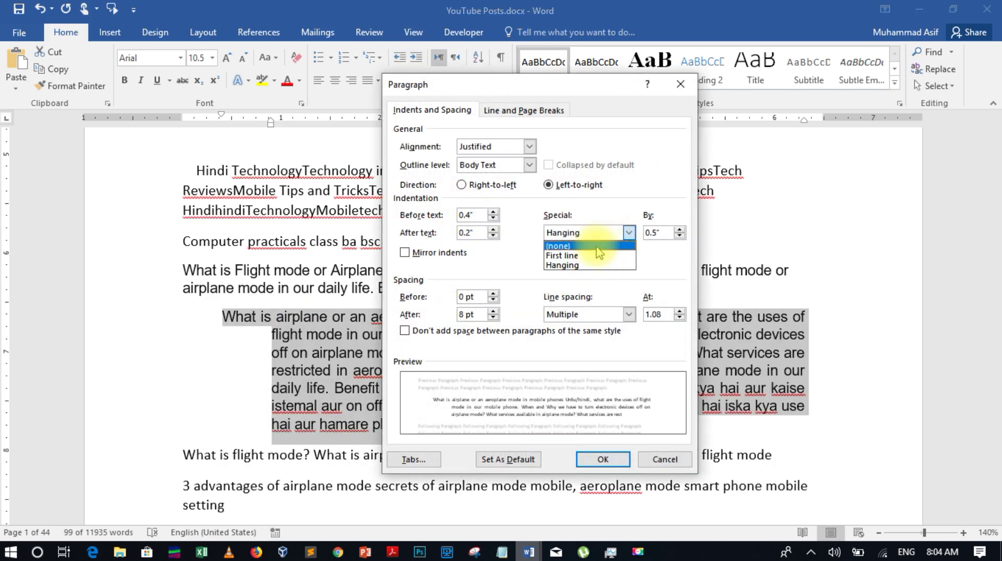
left_click(599, 247)
left_click(600, 234)
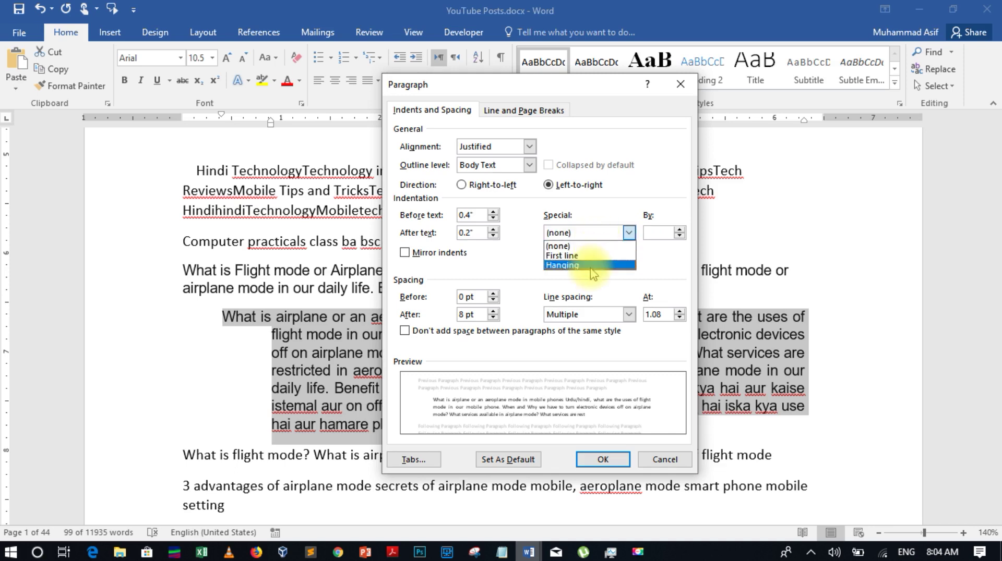
left_click(593, 266)
left_click(679, 230)
left_click(679, 230)
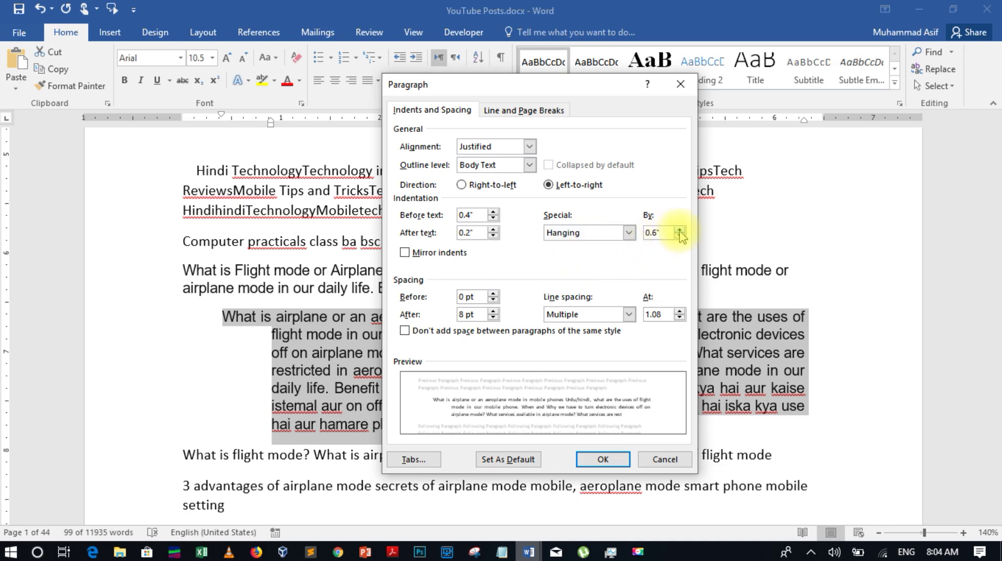
left_click(680, 230)
left_click(679, 230)
left_click(680, 230)
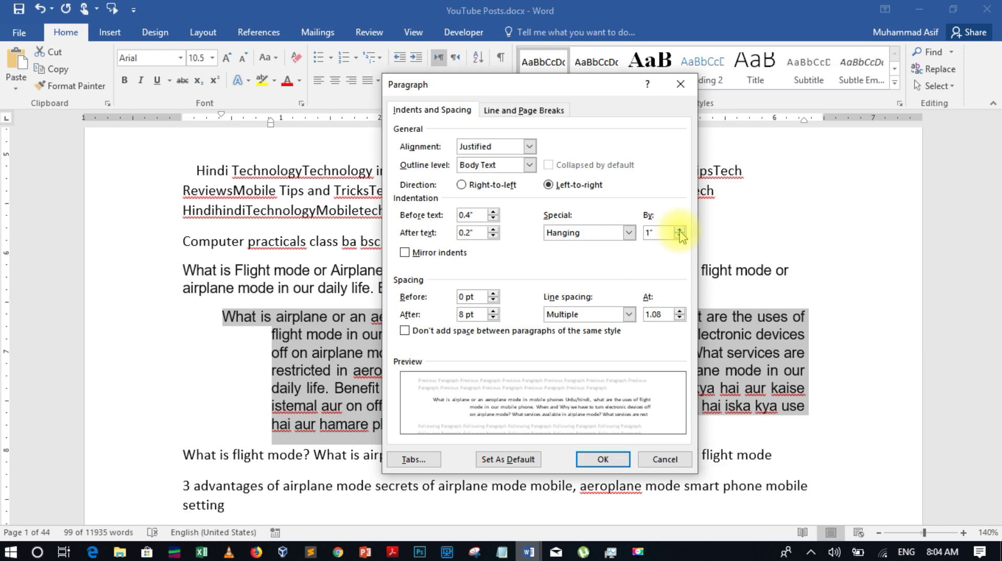
left_click(596, 458)
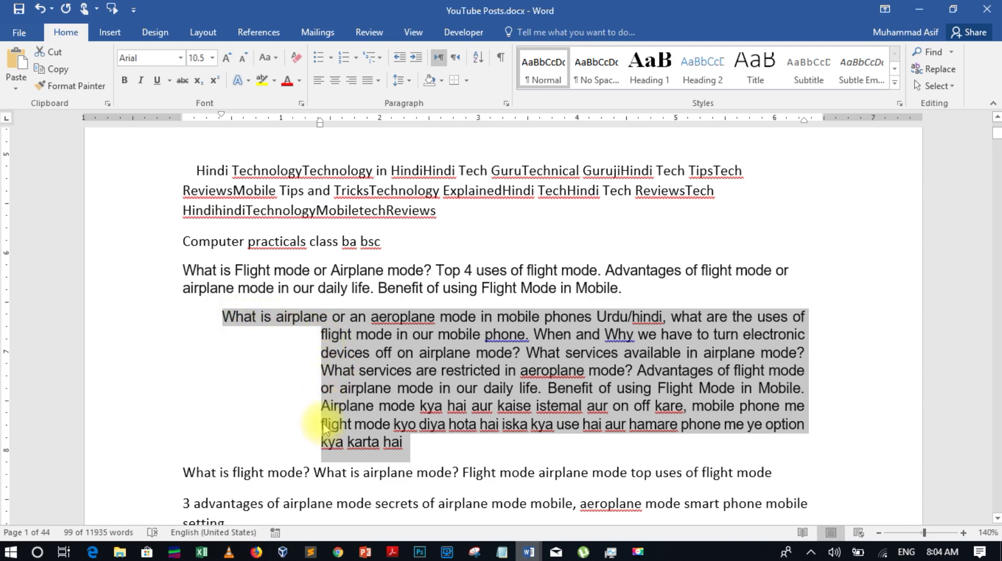
Reopen the line spacing options and set the paragraph's special indentation to (none).
left_click(412, 83)
left_click(440, 137)
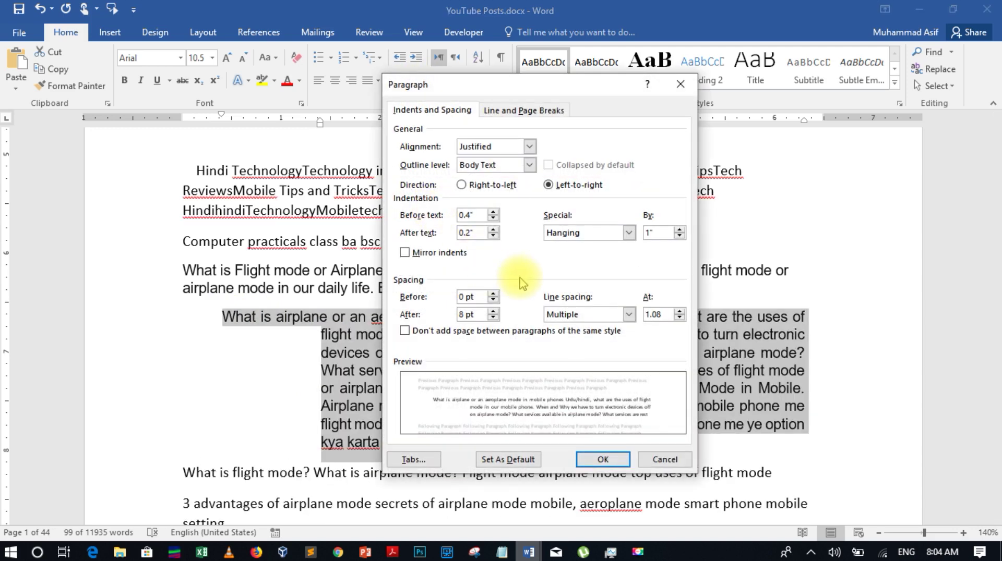
left_click(628, 233)
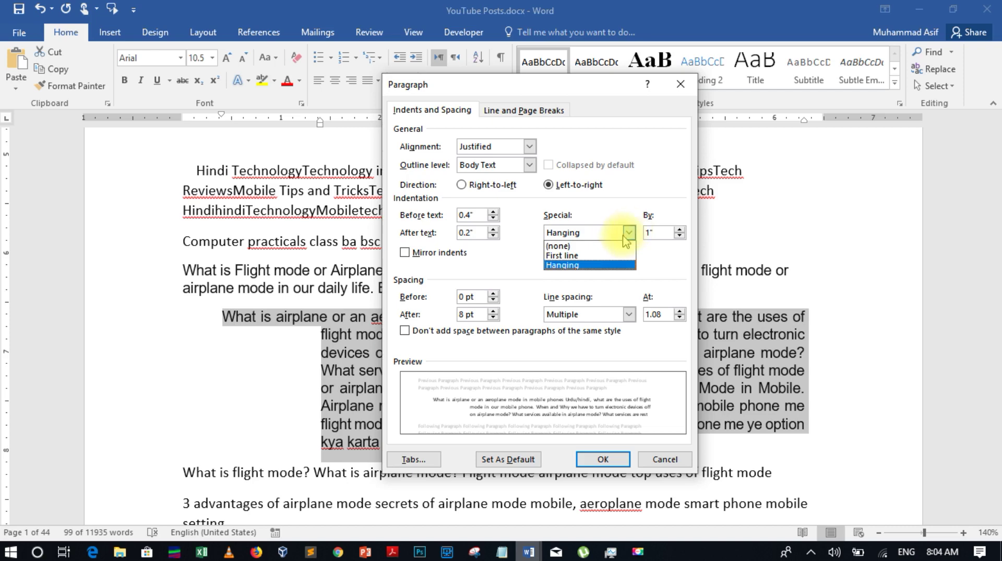
left_click(614, 246)
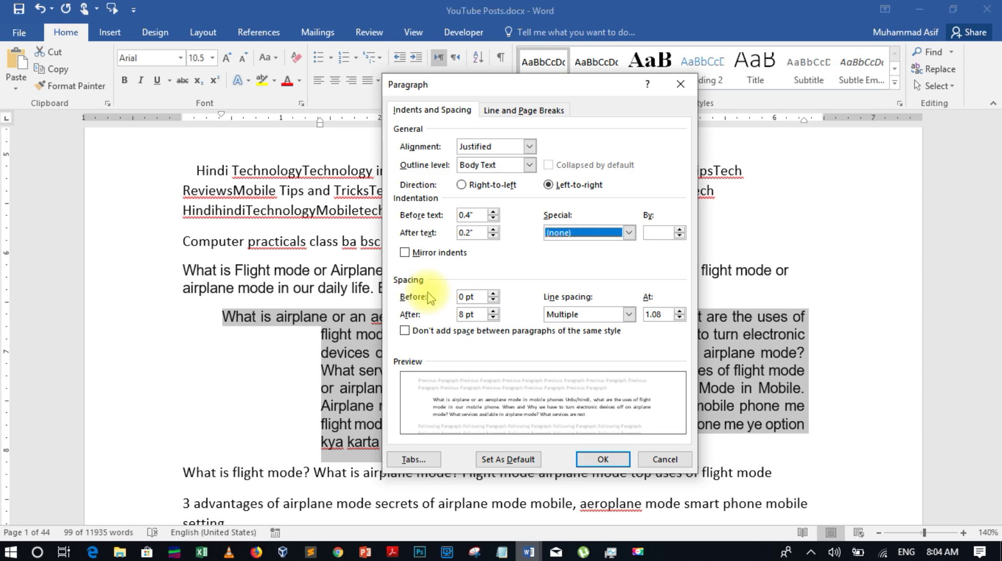
Set the selected paragraph's spacing before to 24 pt and apply it.
left_click_drag(505, 87, 617, 90)
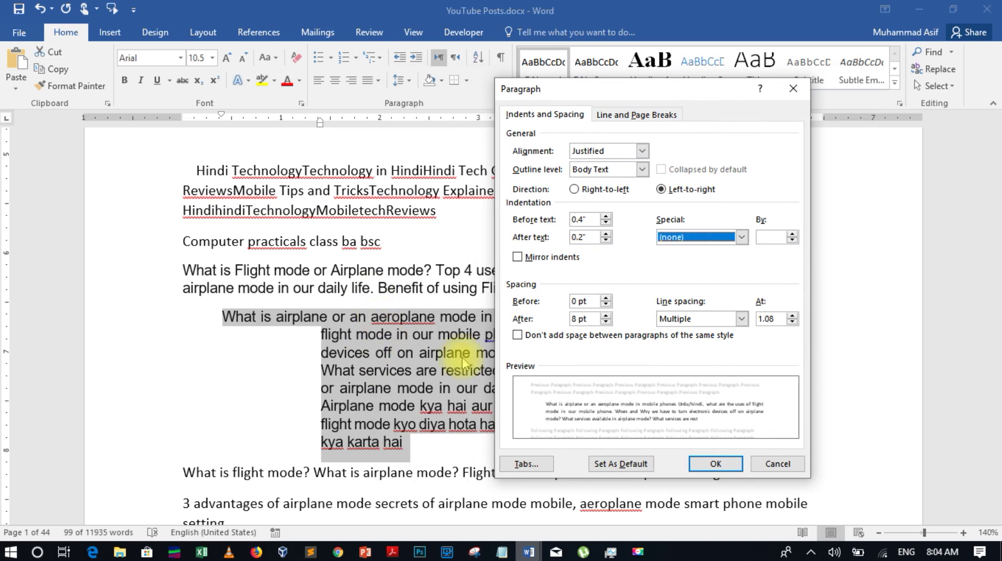
left_click(606, 298)
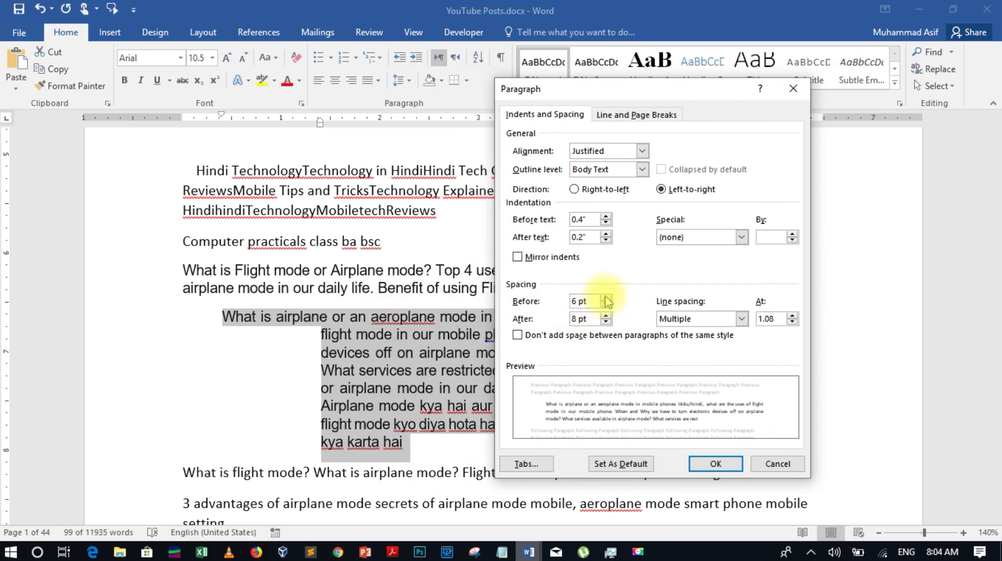
left_click(606, 298)
left_click(605, 298)
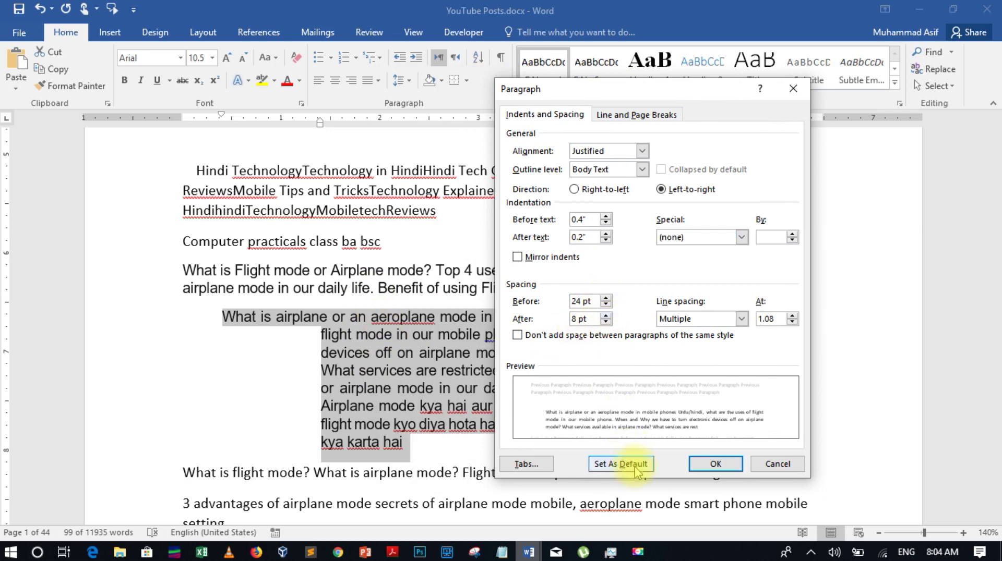
left_click(698, 464)
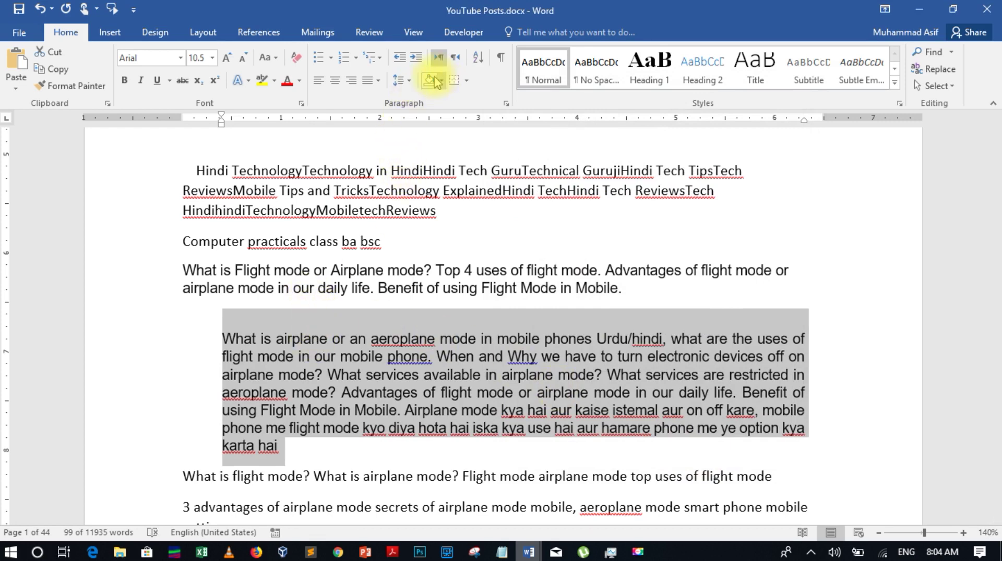
Reopen the line spacing options, set the selected paragraph's spacing after to 36 pt and apply it.
left_click(402, 80)
left_click(442, 206)
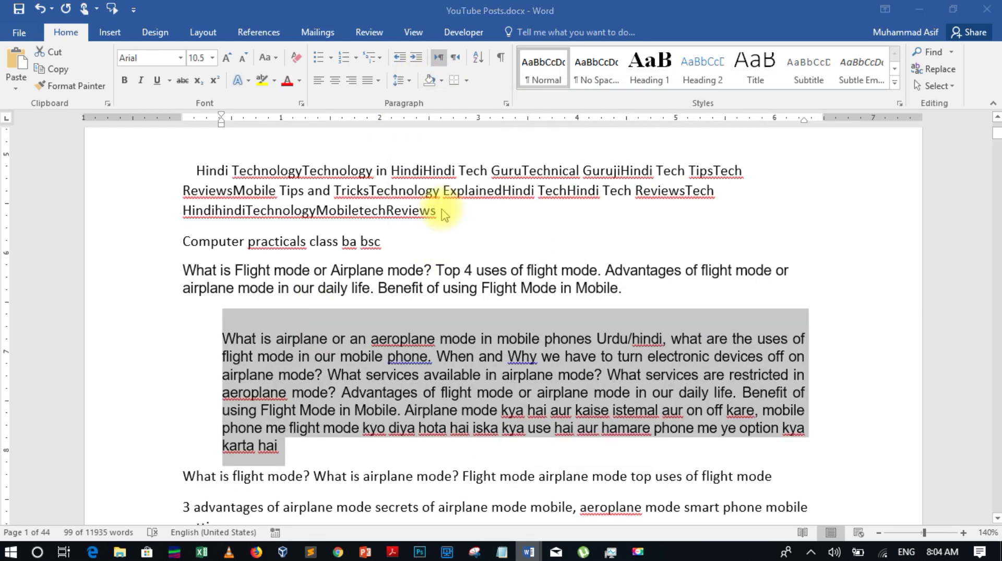
left_click(606, 315)
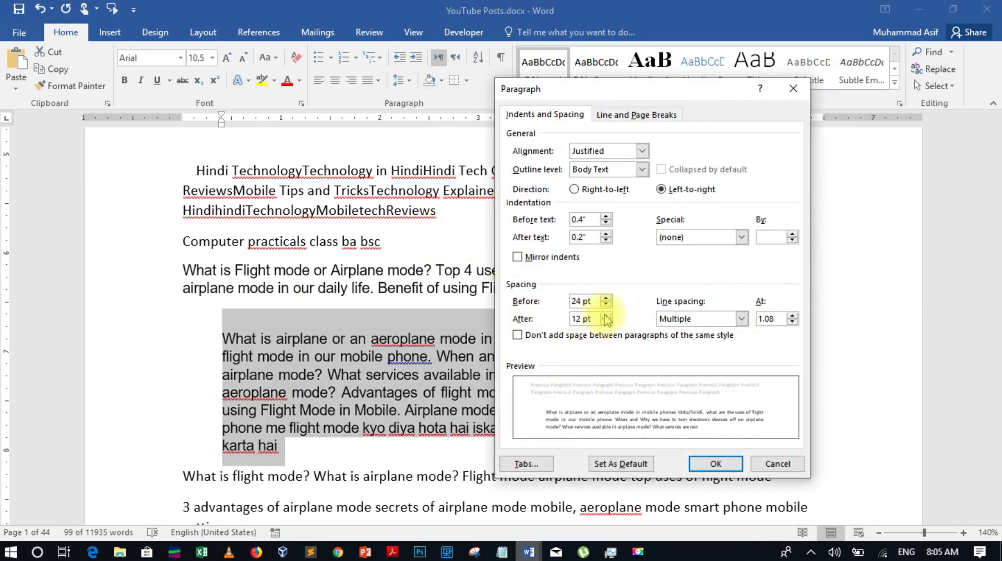
left_click(699, 465)
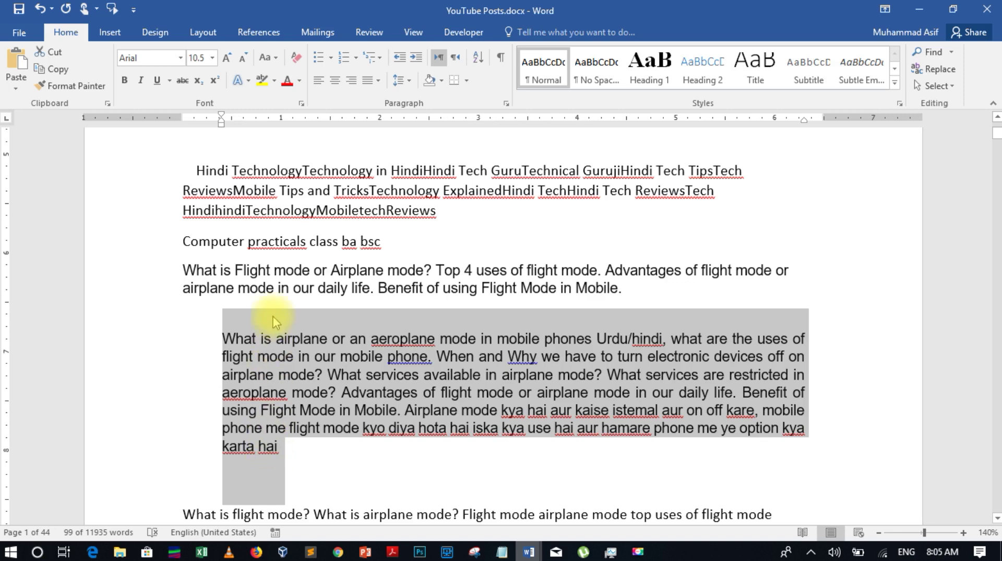
left_click(402, 81)
left_click(422, 206)
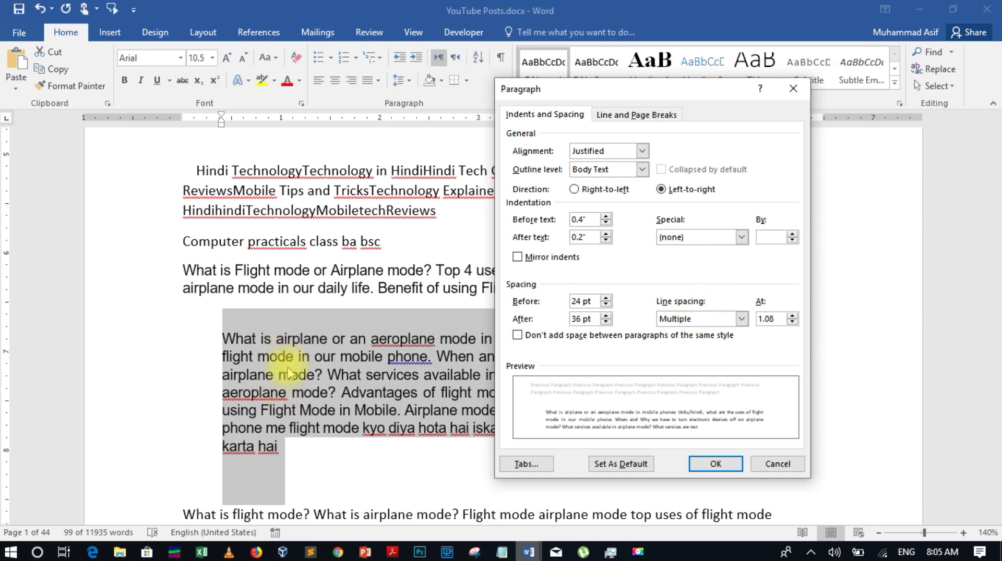
left_click(741, 319)
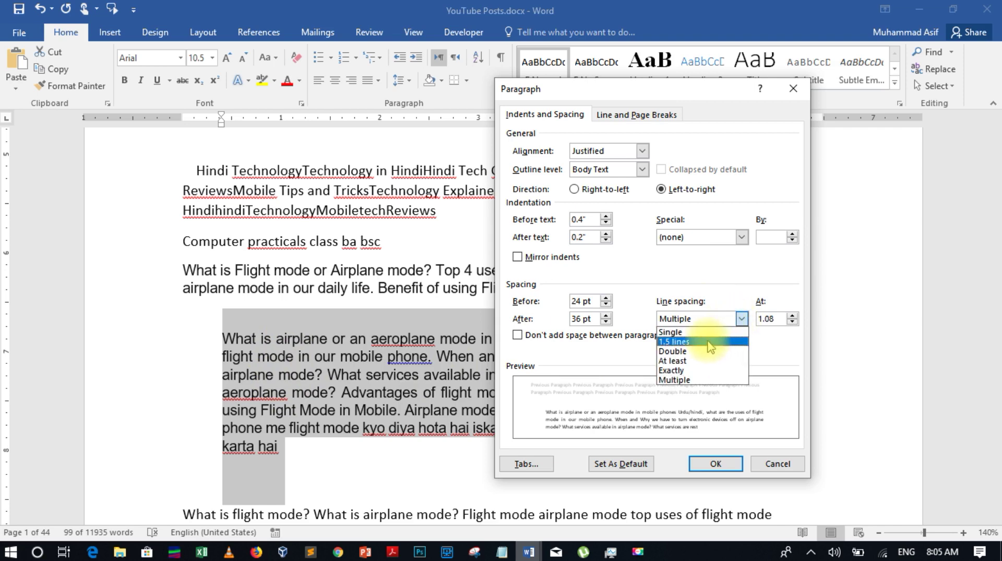
left_click(770, 464)
left_click(774, 464)
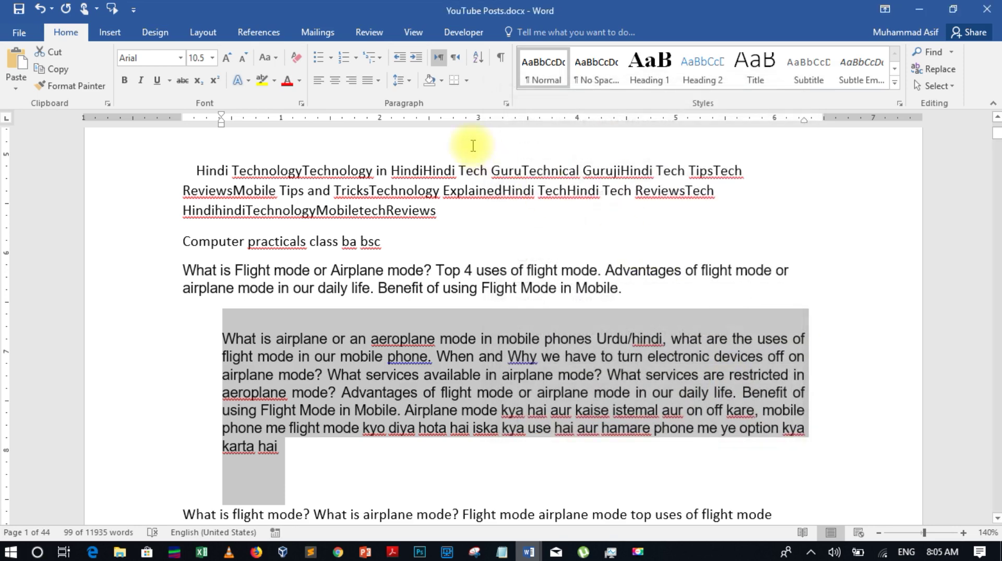
Set the selected paragraph's line spacing to Exactly at 12 pt in the line spacing options and apply it.
left_click(399, 79)
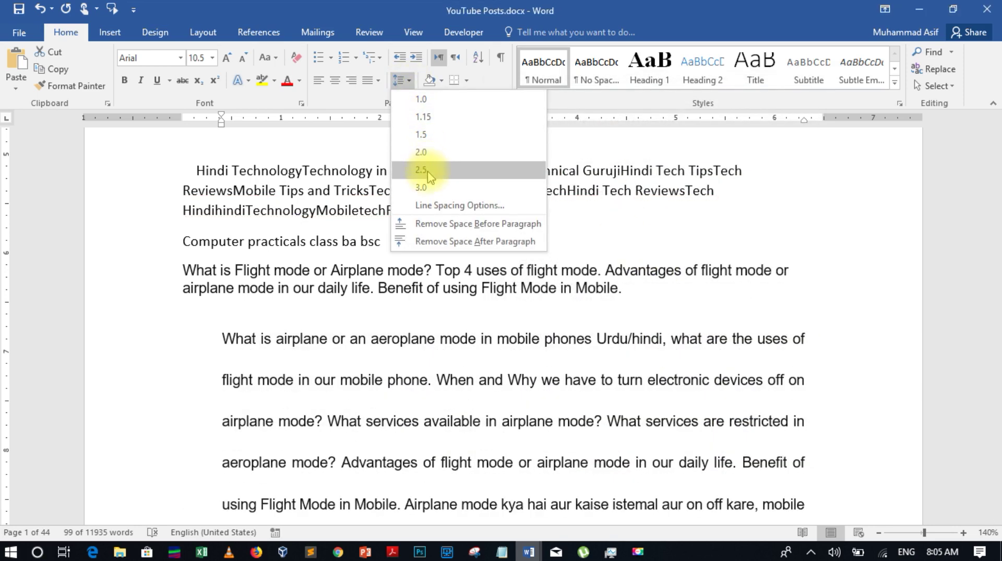
left_click(441, 207)
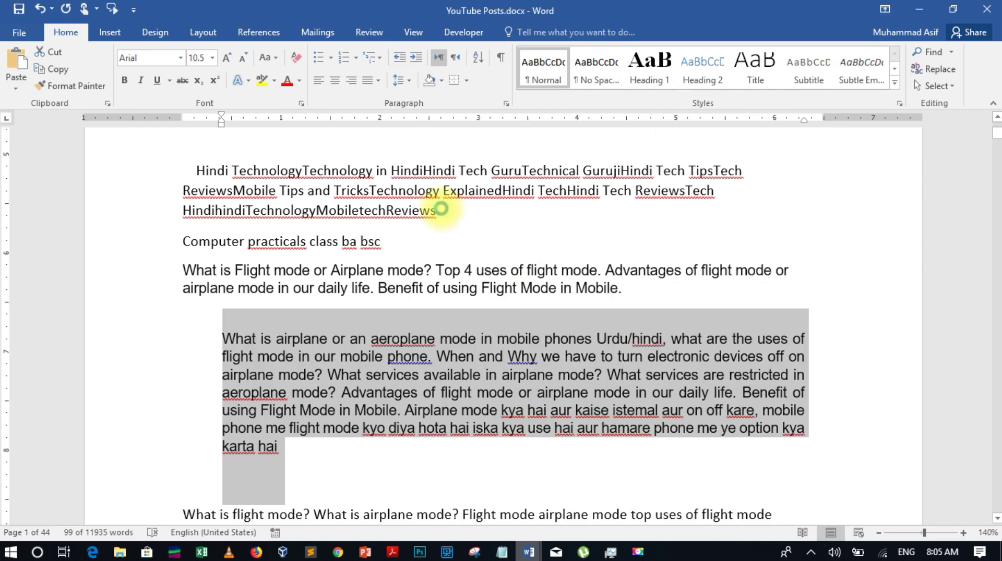
left_click(741, 319)
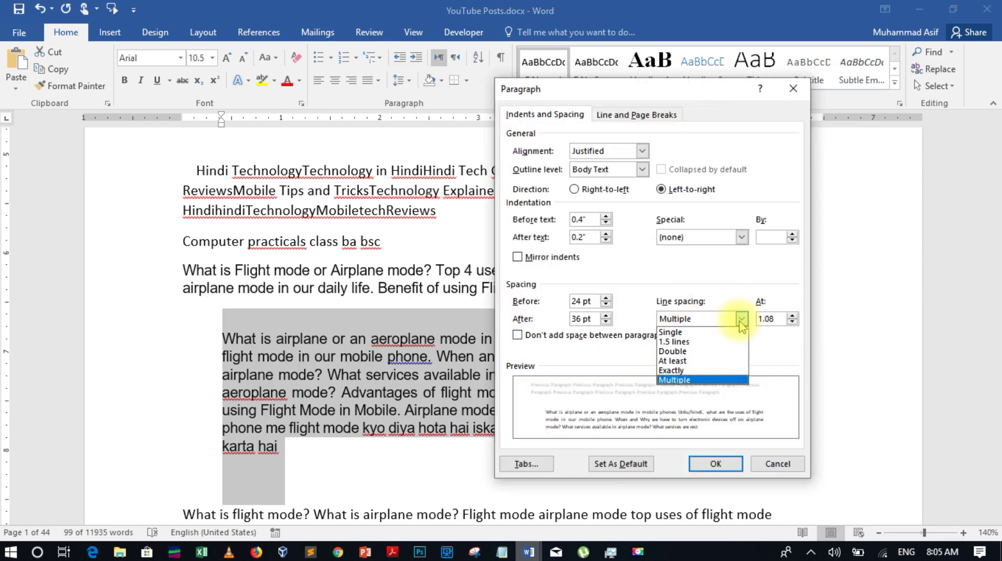
left_click(688, 371)
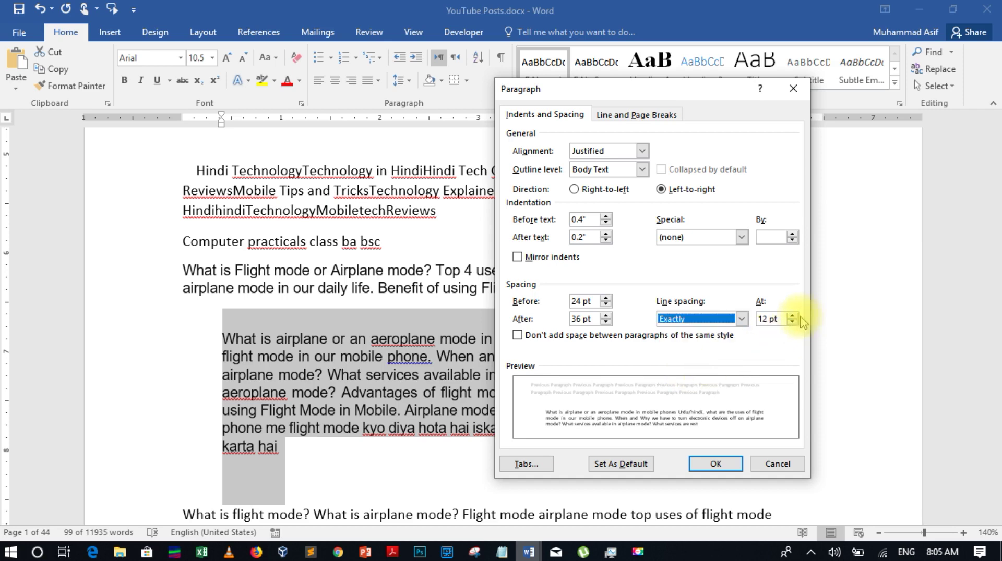
left_click(720, 464)
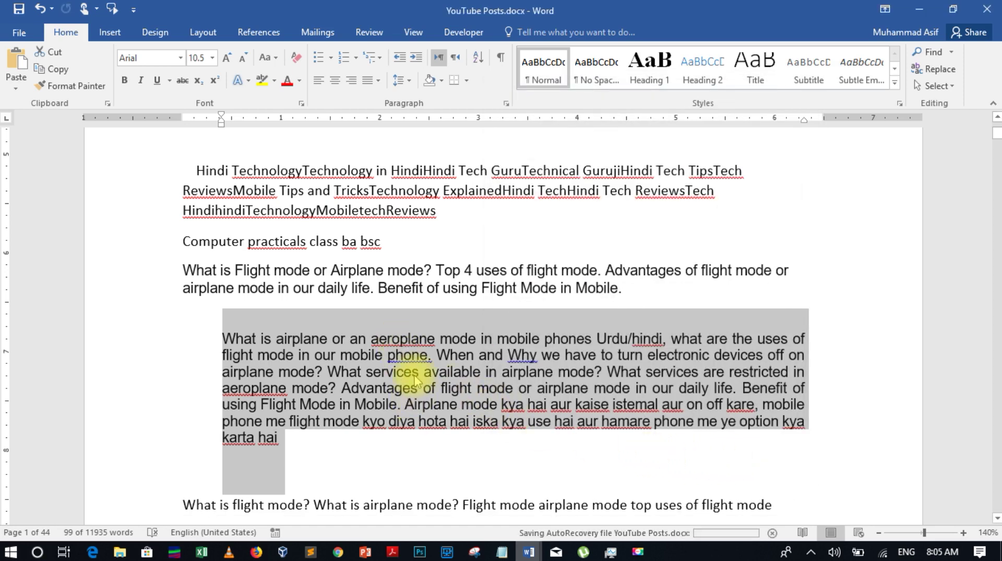
Increase the selected paragraph's exact line spacing to 17 pt and apply it.
left_click(410, 81)
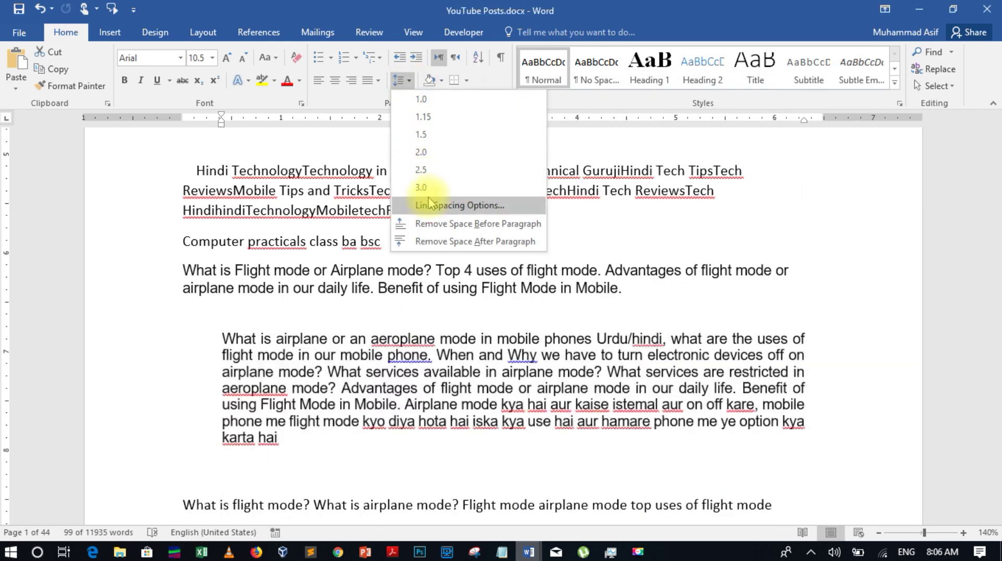
left_click(433, 197)
left_click(792, 315)
left_click(792, 316)
left_click(792, 315)
left_click(792, 315)
left_click(792, 316)
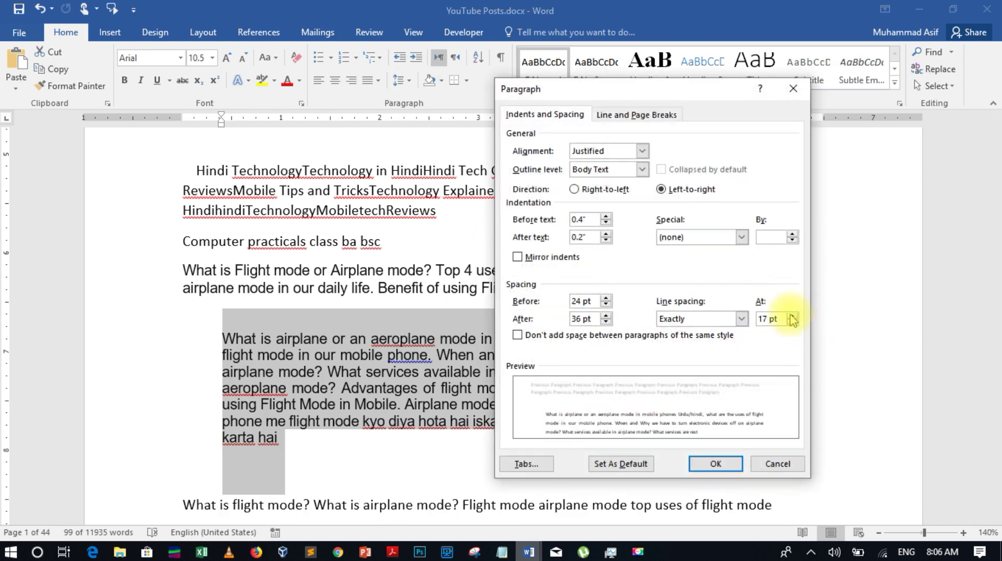
left_click(715, 465)
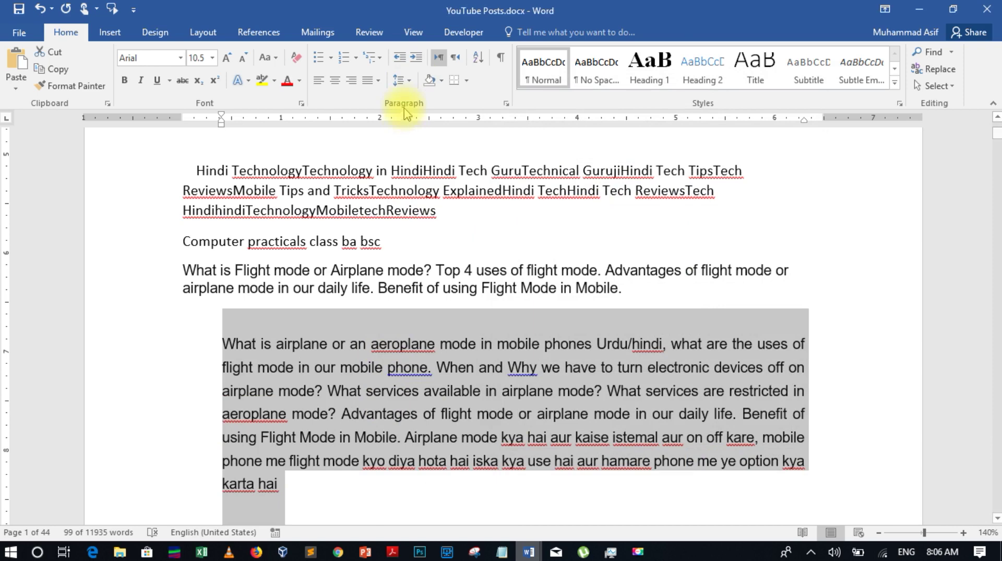
Change the selected paragraph's line spacing to Multiple at 4 and apply it.
left_click(407, 83)
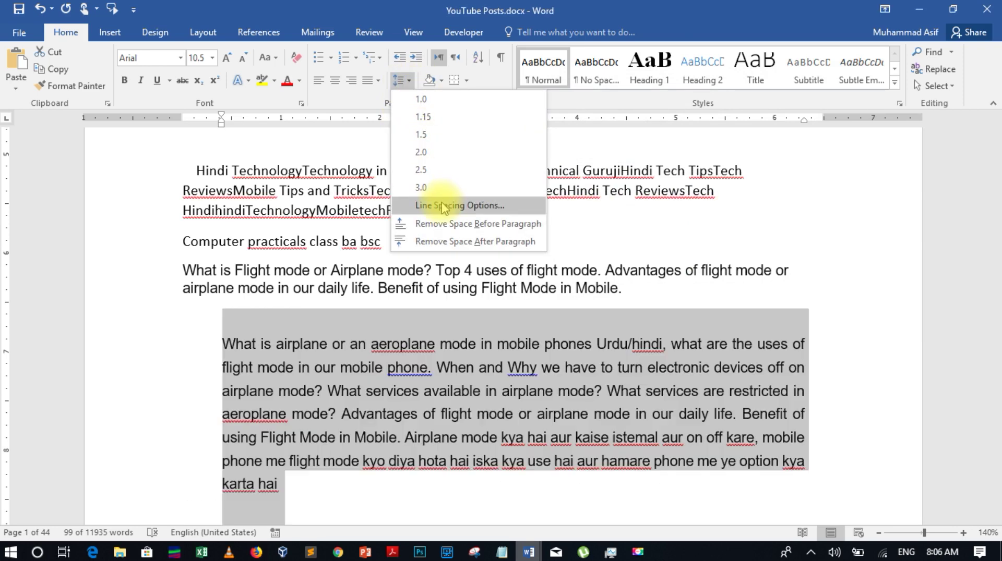
left_click(443, 206)
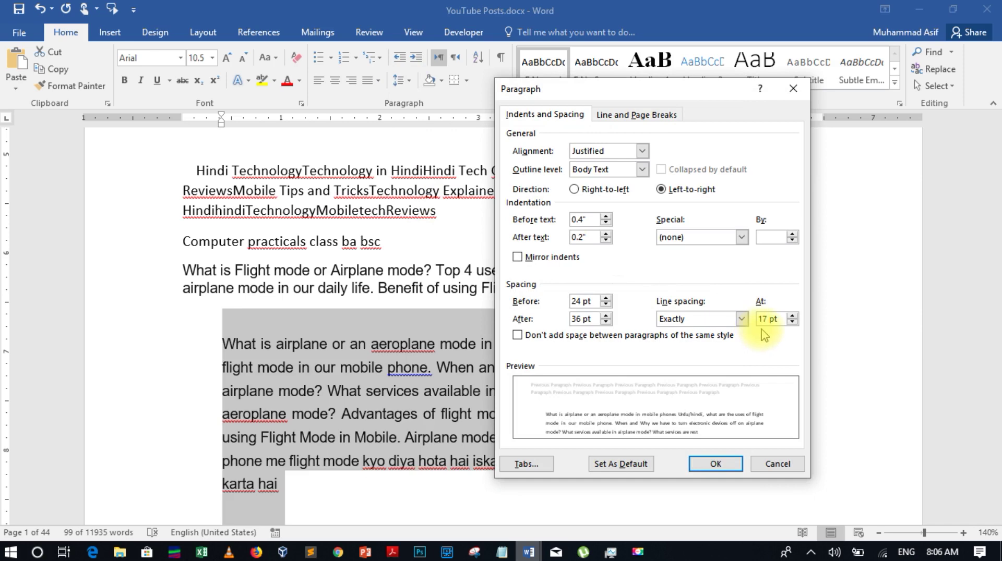
left_click(742, 319)
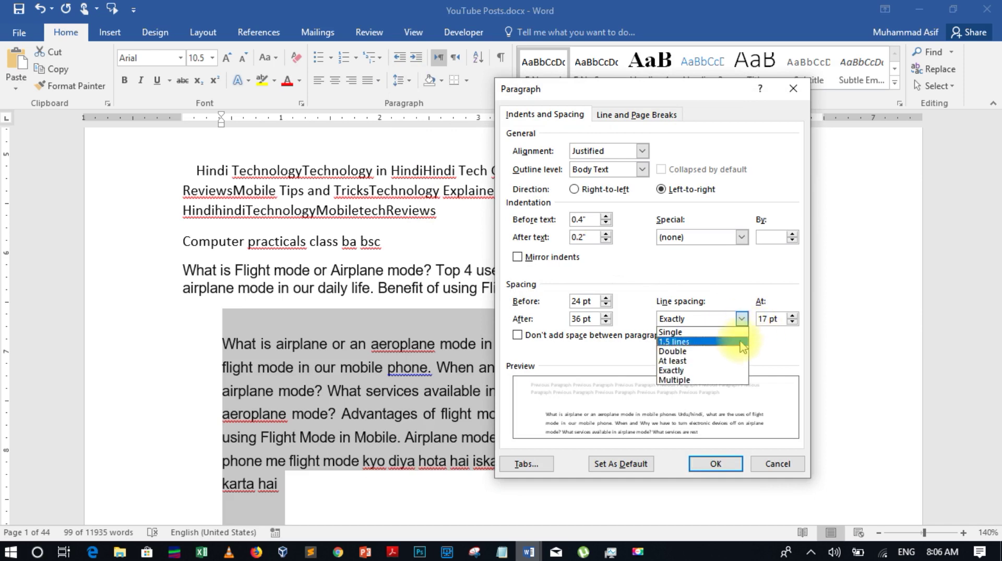
left_click(709, 380)
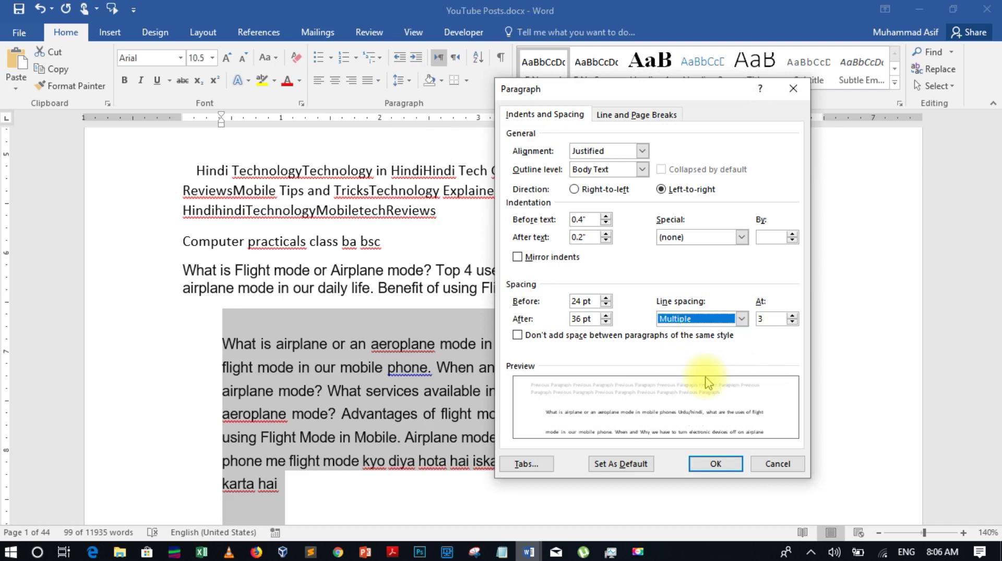
left_click(792, 316)
left_click(792, 316)
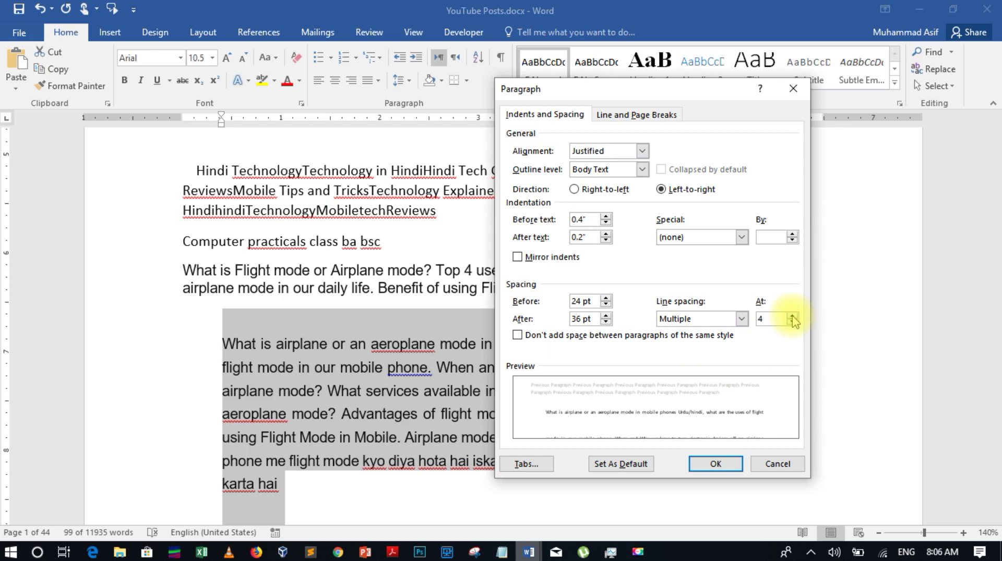
left_click(716, 464)
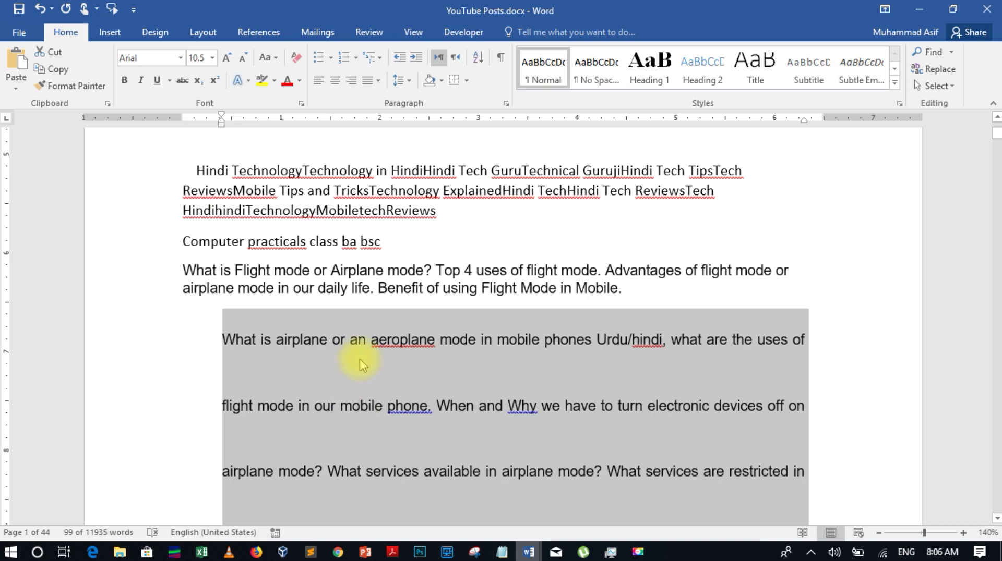
Change the selected paragraph's line spacing to Single in the line spacing options and apply it.
left_click(407, 82)
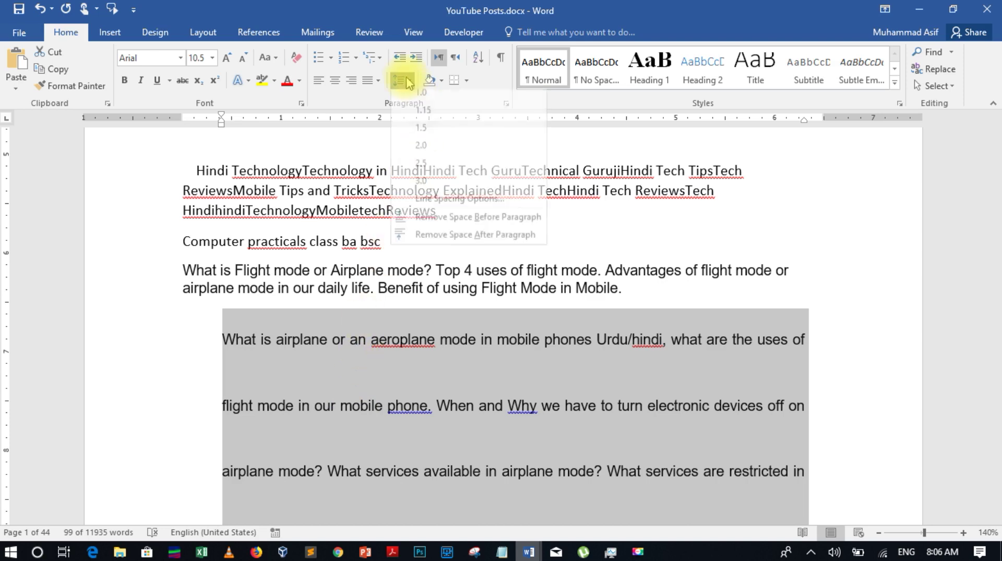
left_click(442, 200)
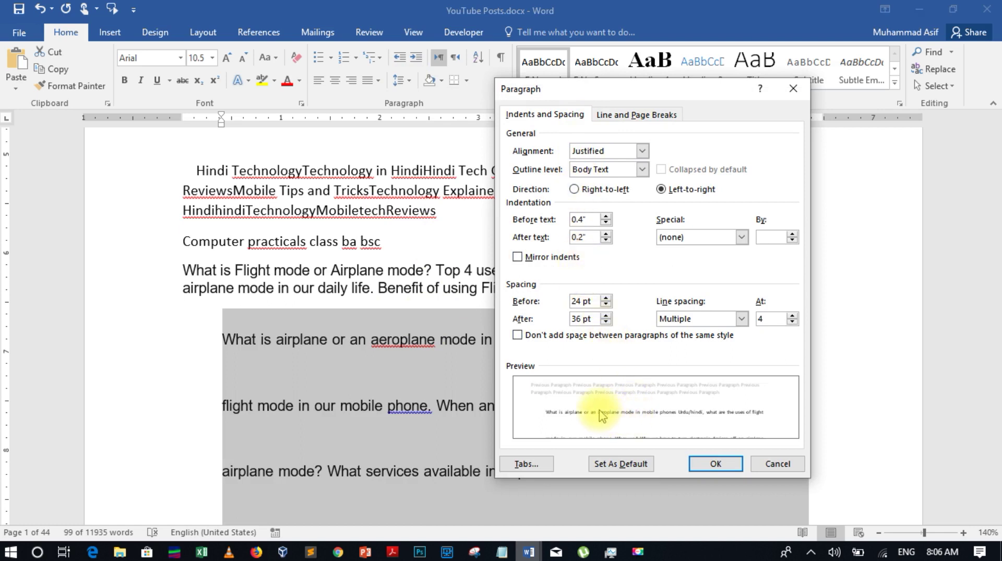
left_click(741, 319)
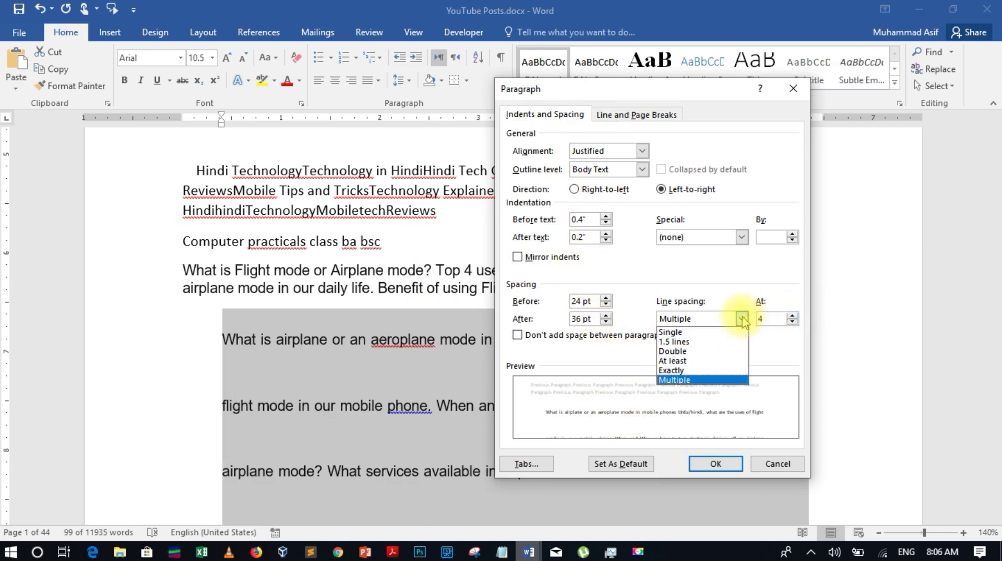
left_click(715, 334)
left_click(716, 465)
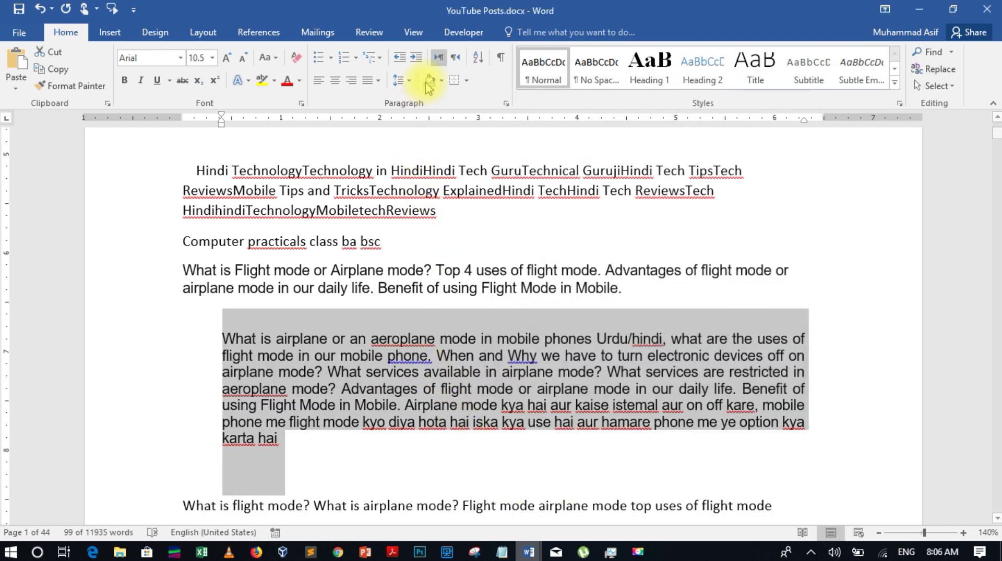
Enable only Page break before among the selected paragraph's unset pagination options, leaving Keep lines together off, and apply it.
left_click(402, 80)
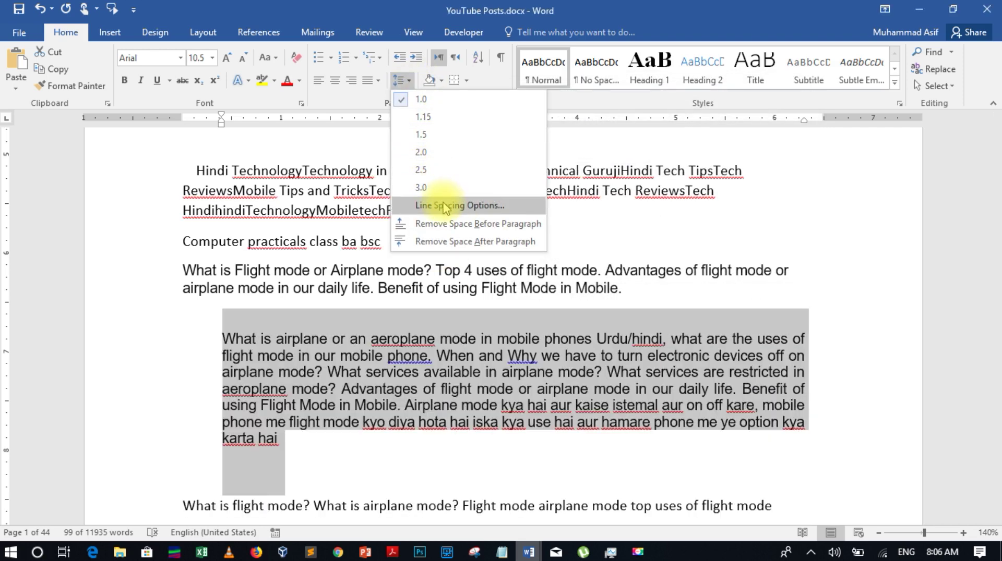
left_click(445, 207)
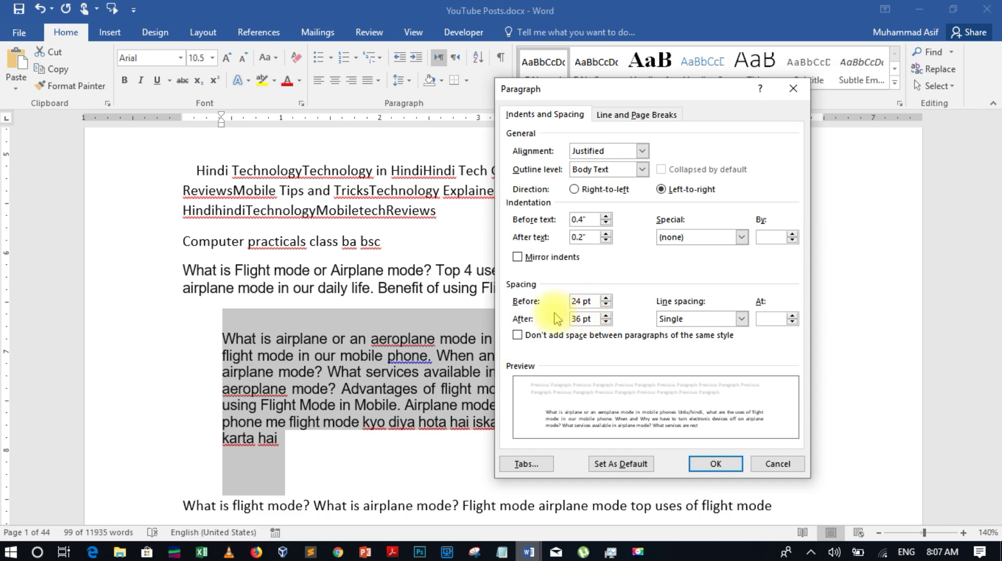
left_click(650, 120)
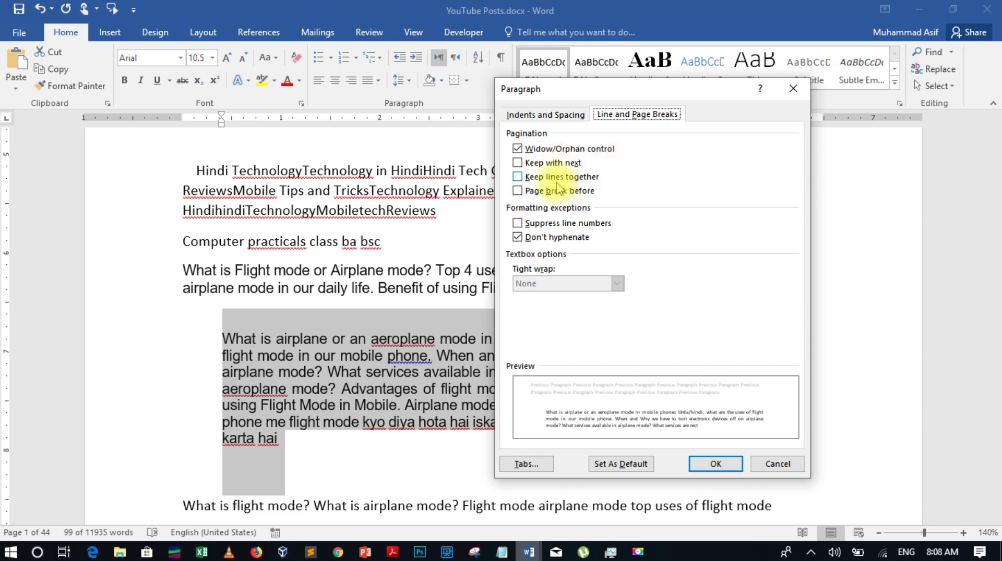
left_click(520, 178)
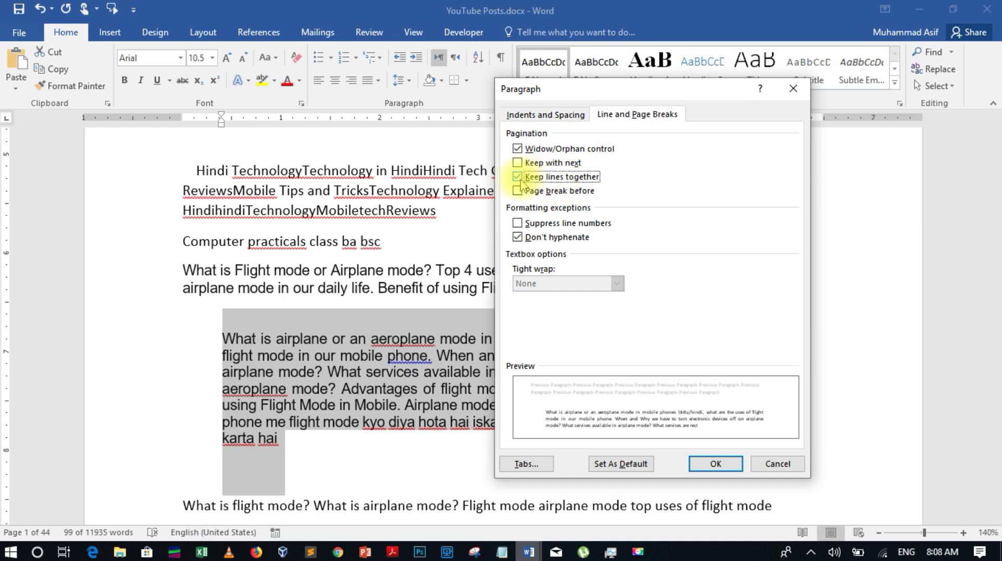
left_click(519, 178)
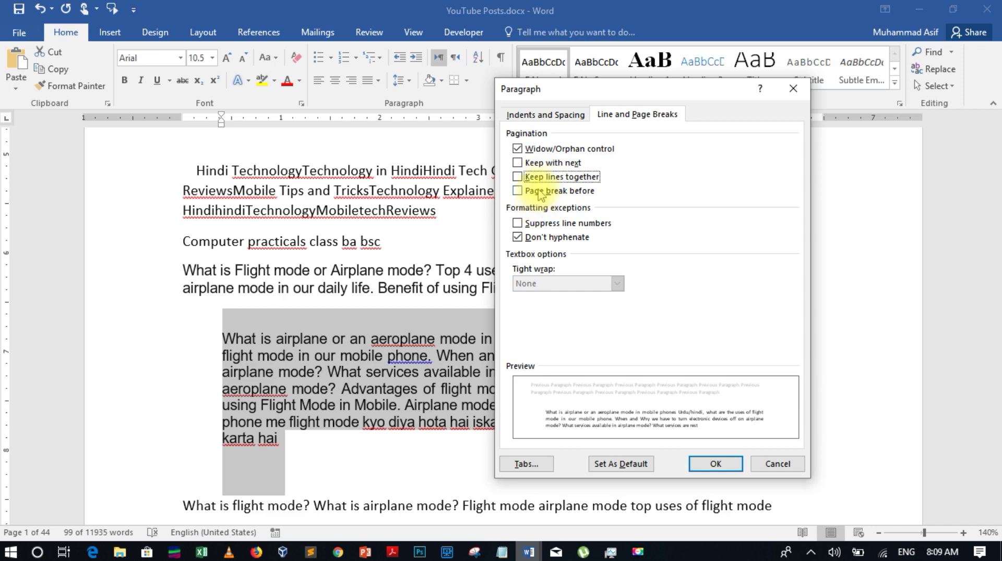
left_click(538, 192)
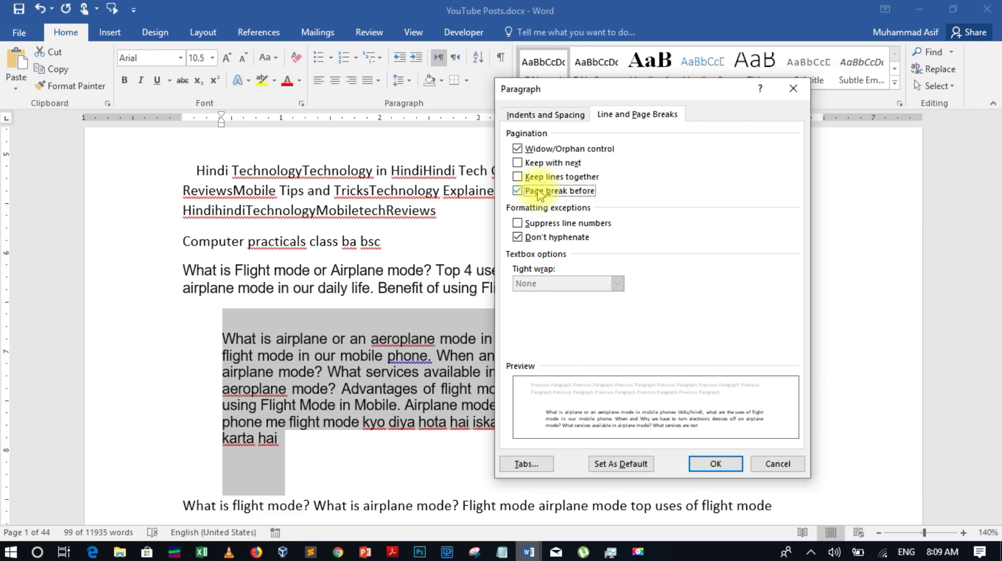
left_click(716, 464)
scroll(512, 425, "down", 3)
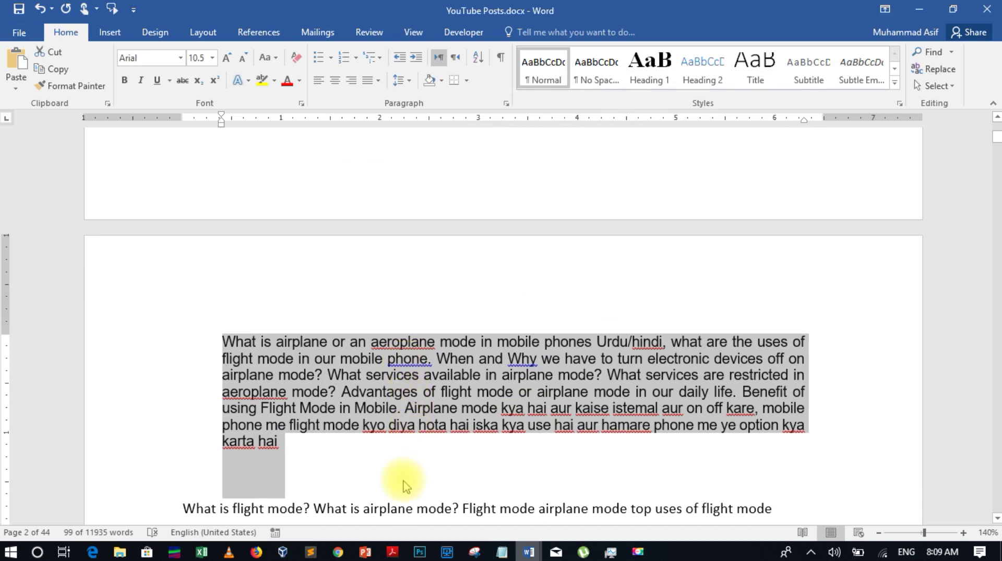
left_click(401, 80)
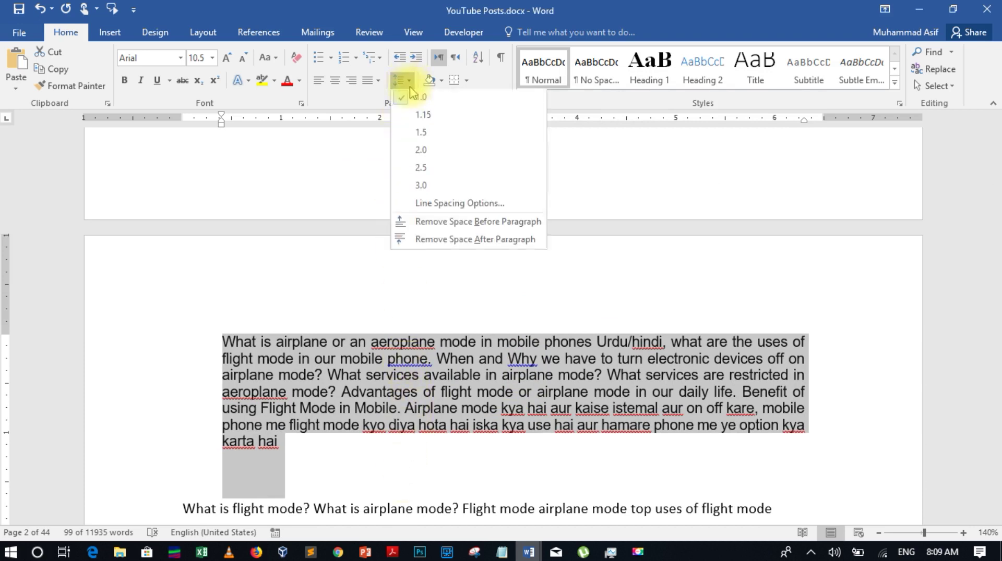
left_click(458, 206)
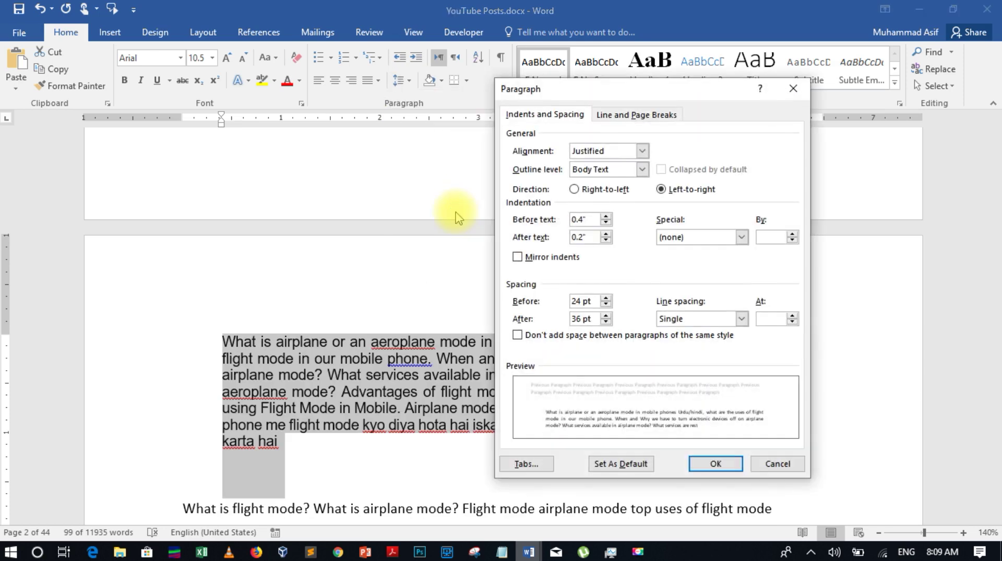
left_click(637, 113)
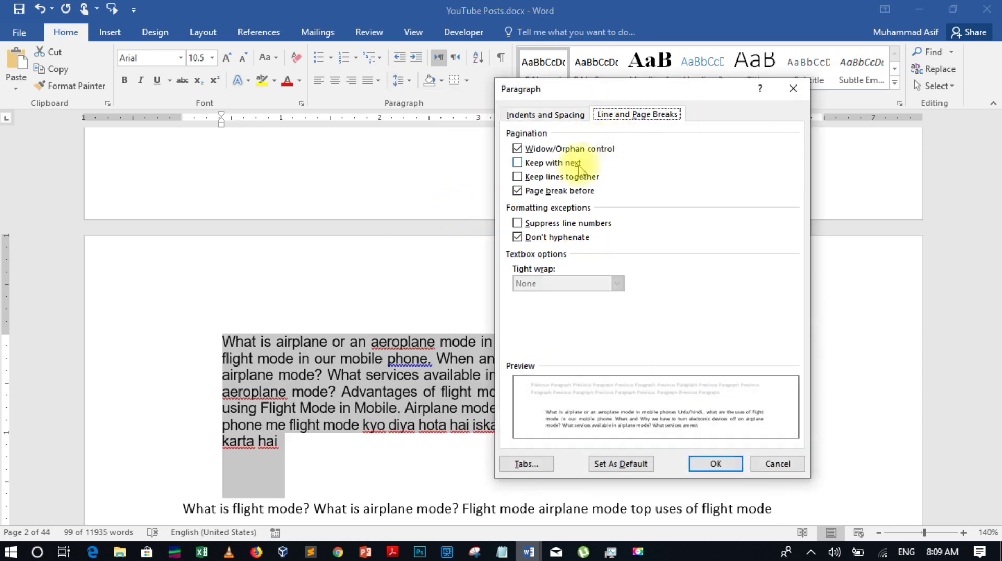
left_click(548, 192)
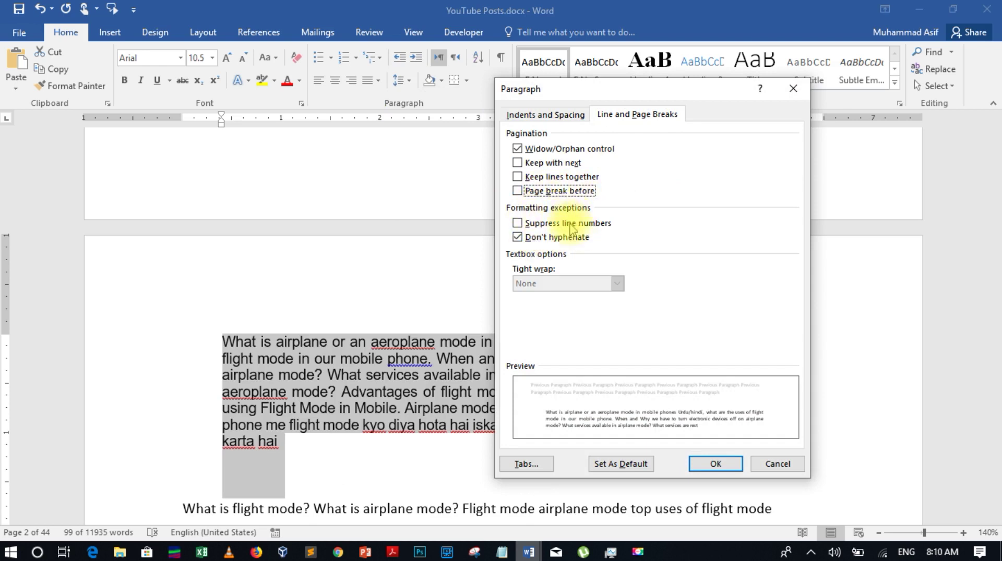
left_click(546, 243)
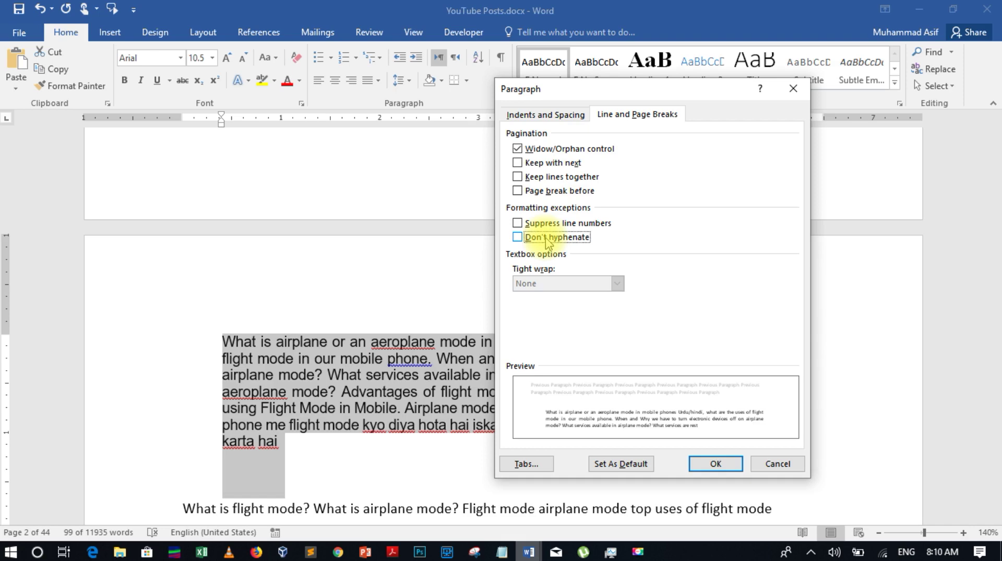
left_click(777, 464)
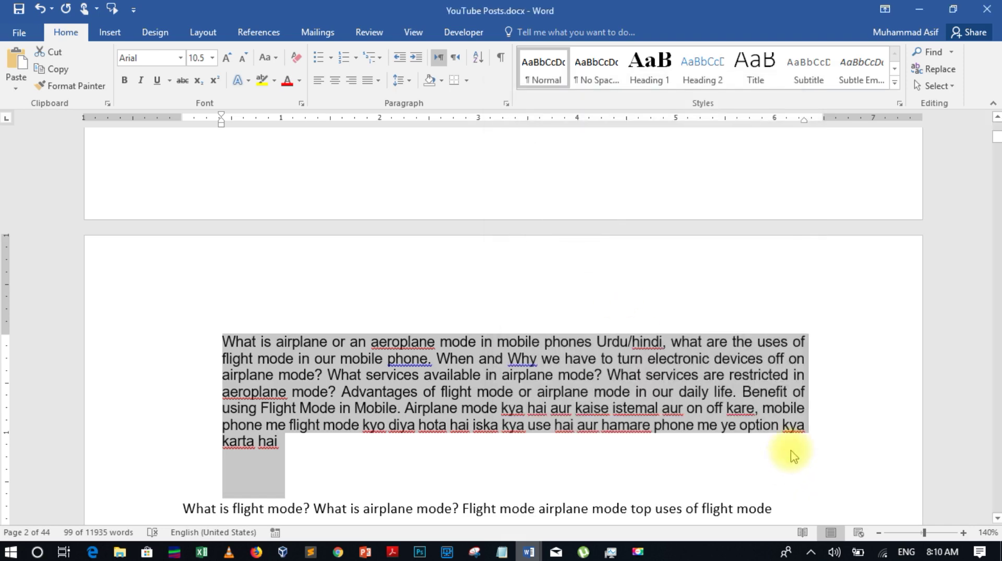
Undo the selected paragraph's formatting changes repeatedly, back to left alignment with no indents.
key("ctrl+z")
key("ctrl+z")
key("ctrl+z")
key("ctrl+z")
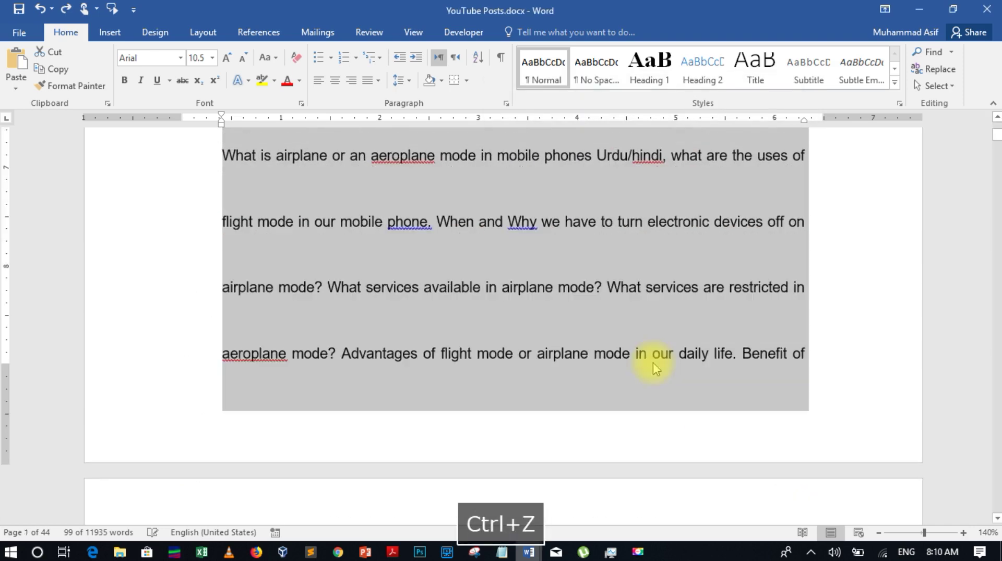
key("ctrl+z")
key("ctrl+z")
key("ctrl+z")
key("ctrl+z")
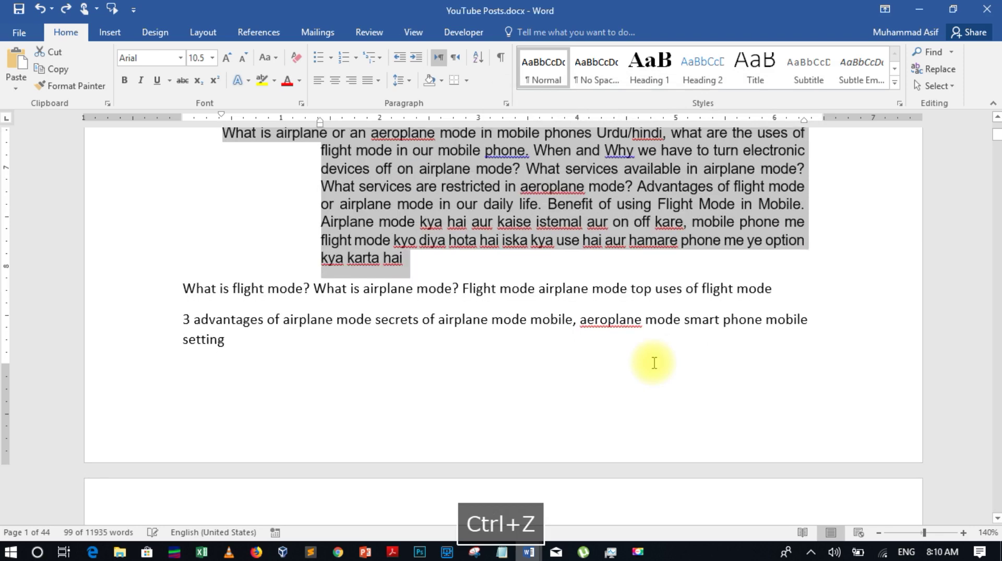
key("ctrl+z")
key("ctrl+z")
key("ctrl+z")
key("ctrl+z")
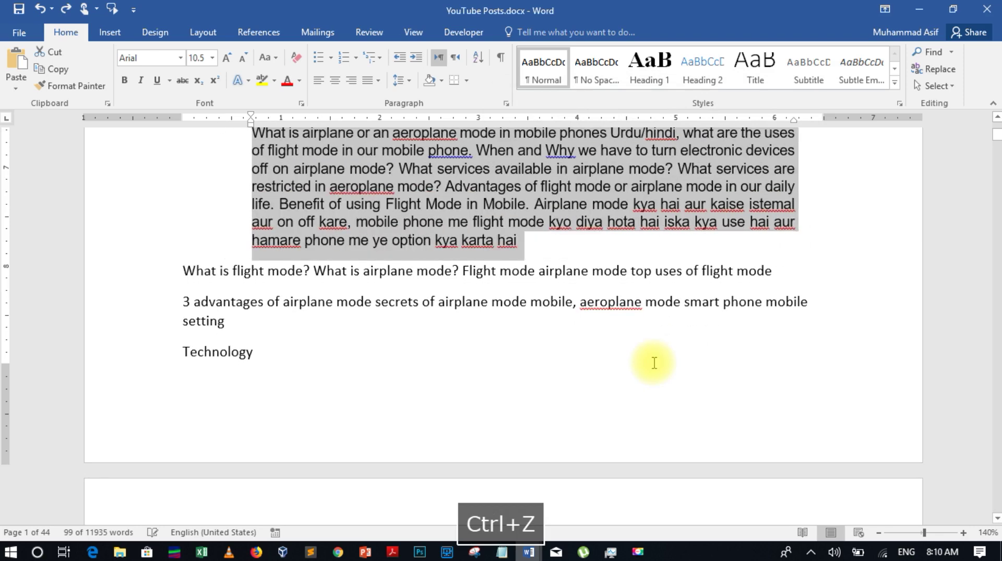
scroll(725, 282, "up", 2)
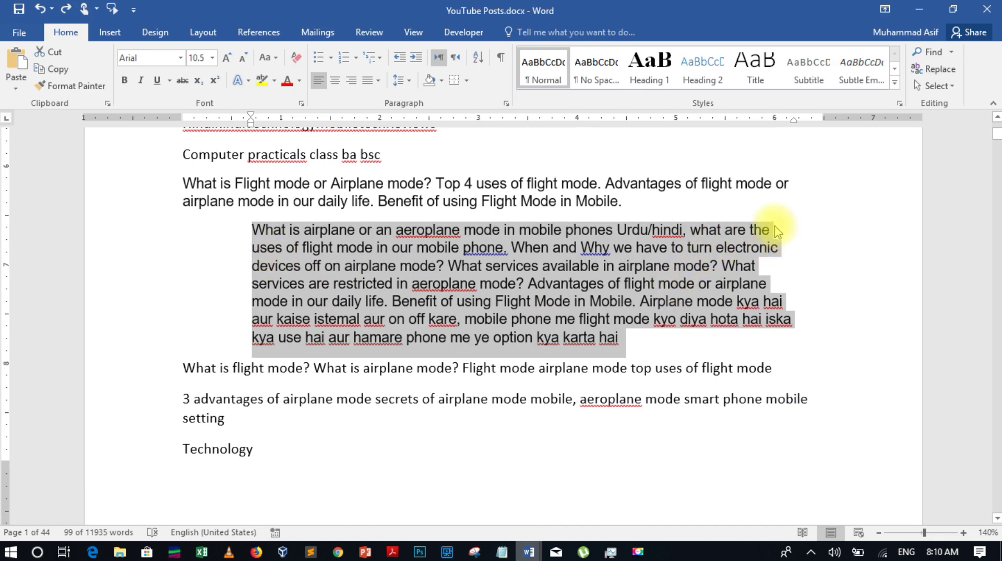
key("ctrl+z")
key("ctrl+z")
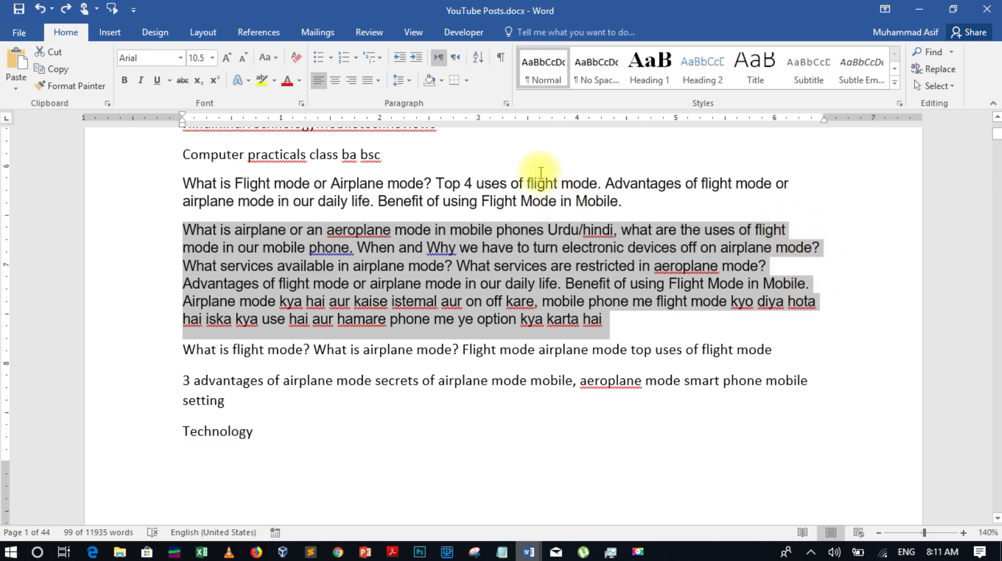
Justify the selected paragraph using the standard Justify alignment.
left_click(377, 80)
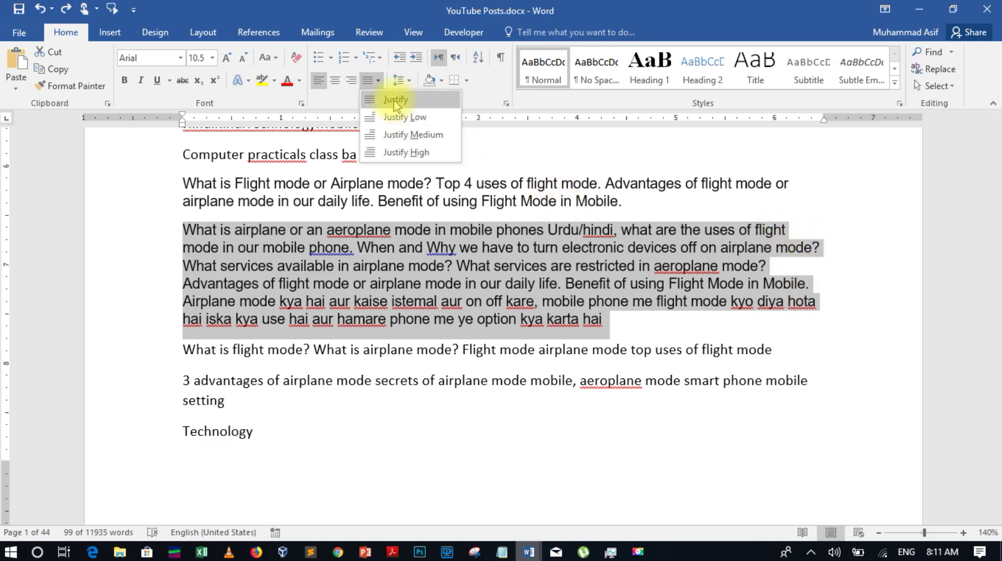
left_click(395, 101)
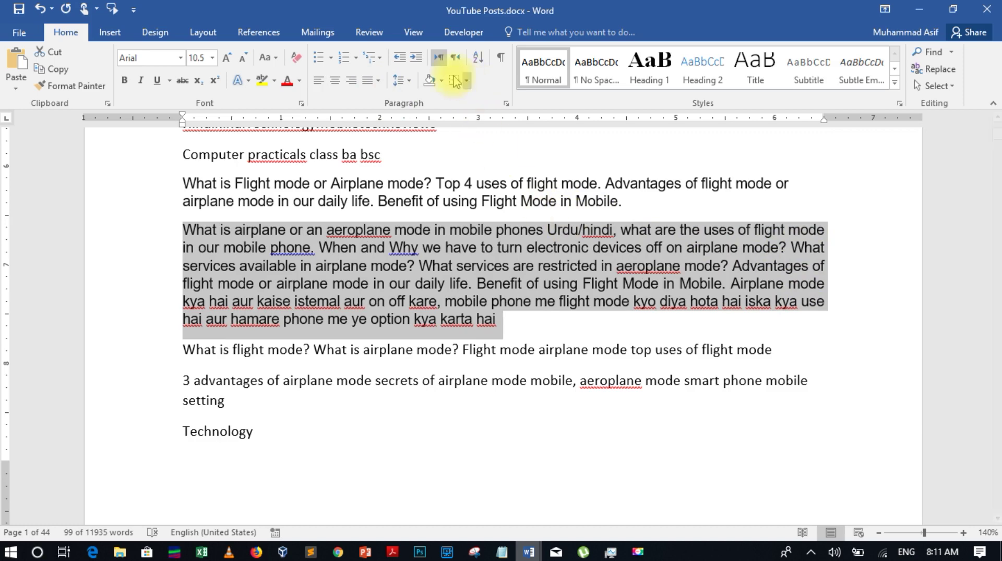
left_click(402, 80)
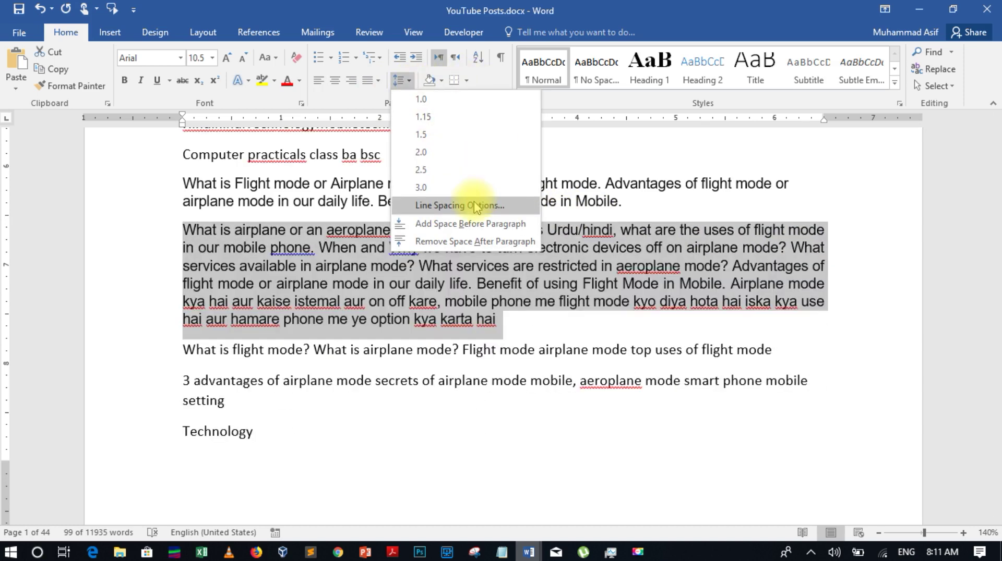
left_click(459, 205)
left_click(632, 115)
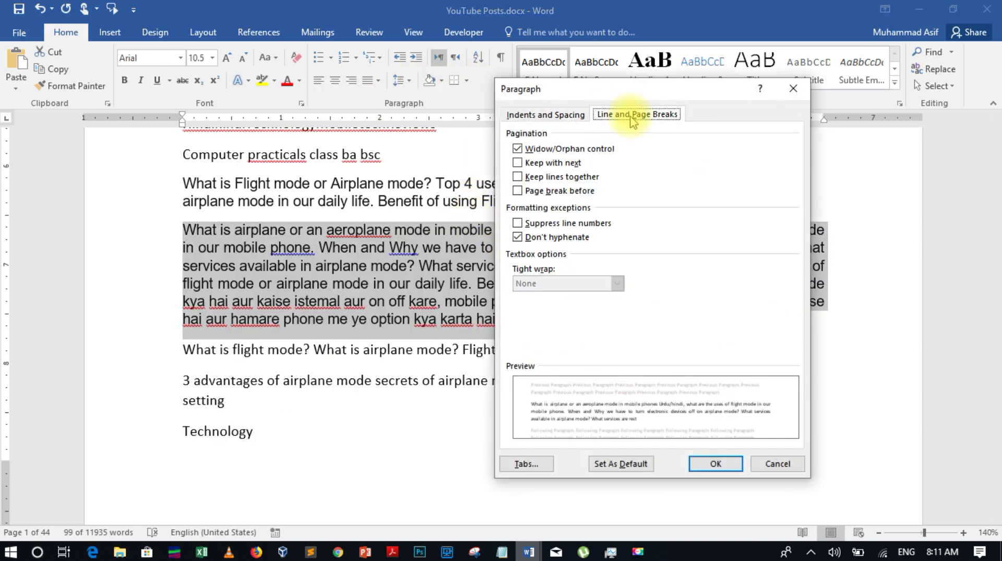
left_click(518, 238)
left_click(524, 239)
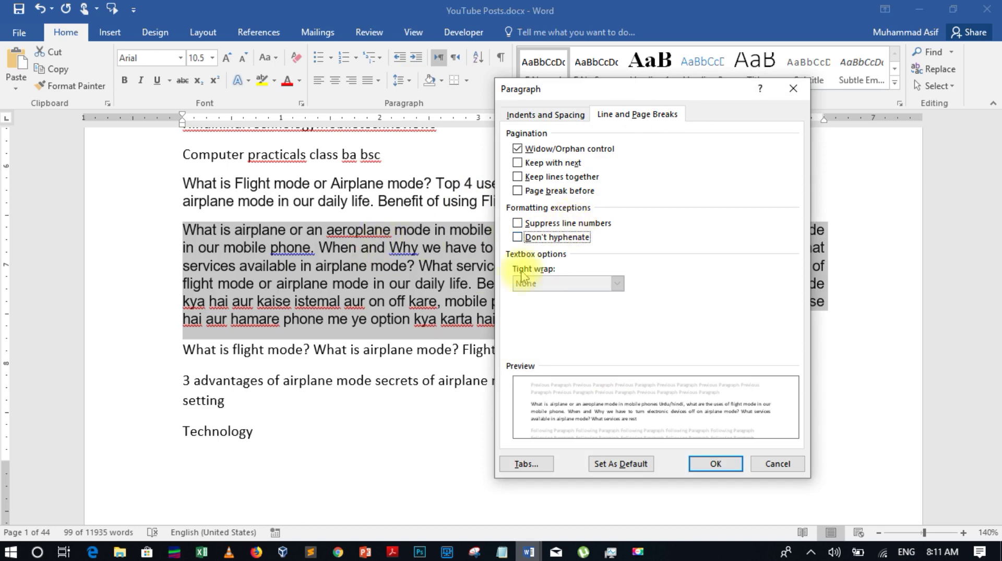
left_click(783, 464)
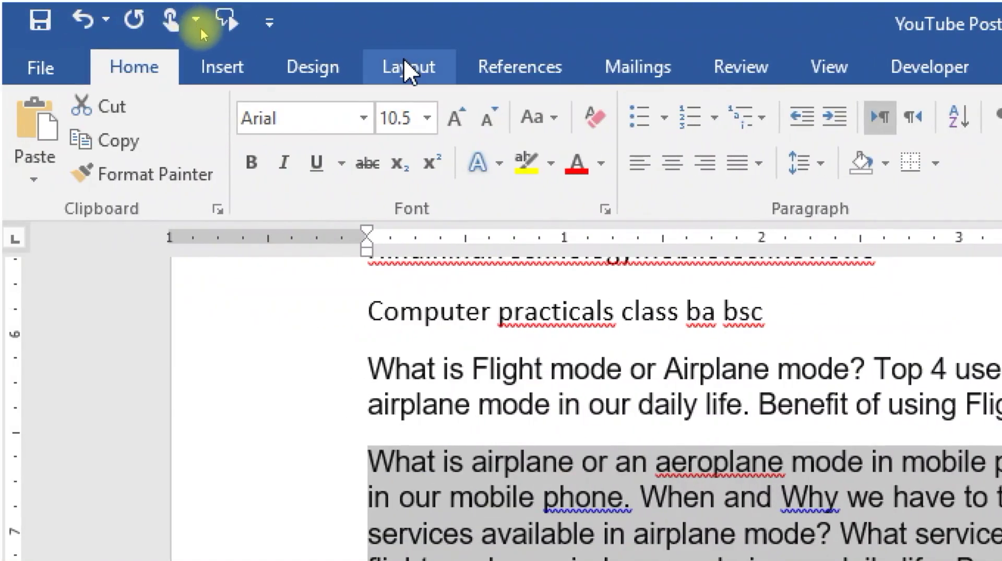
Turn on line numbering for the document's text.
left_click(405, 67)
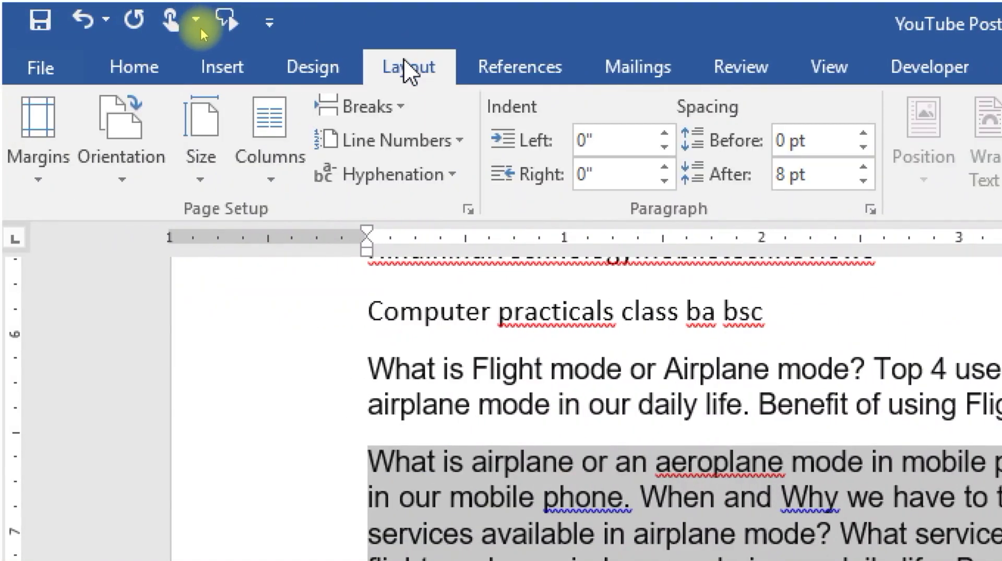
left_click(403, 139)
left_click(410, 215)
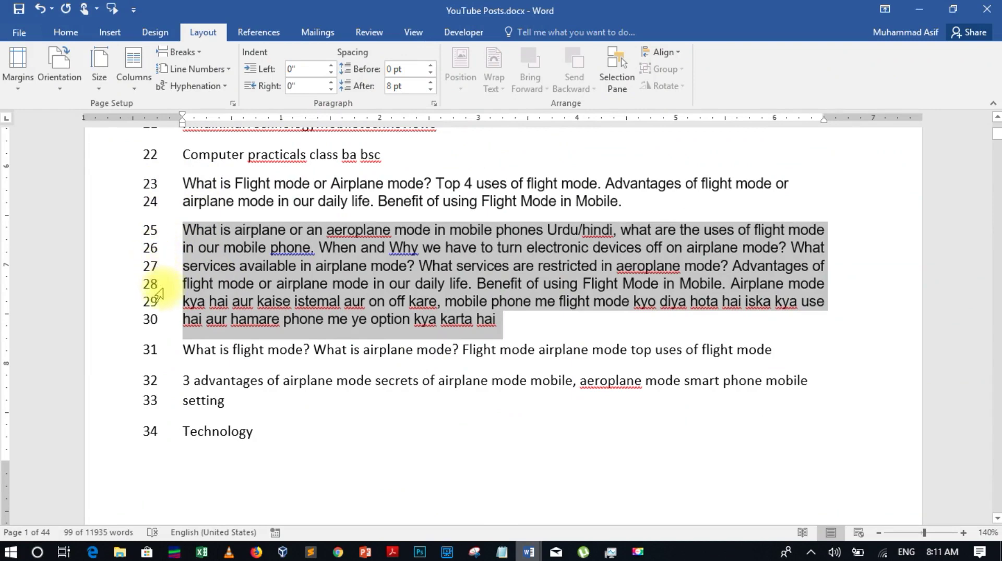
Enable Suppress line numbers and disable Don't hyphenate for the selected paragraph, and apply the changes.
left_click(65, 32)
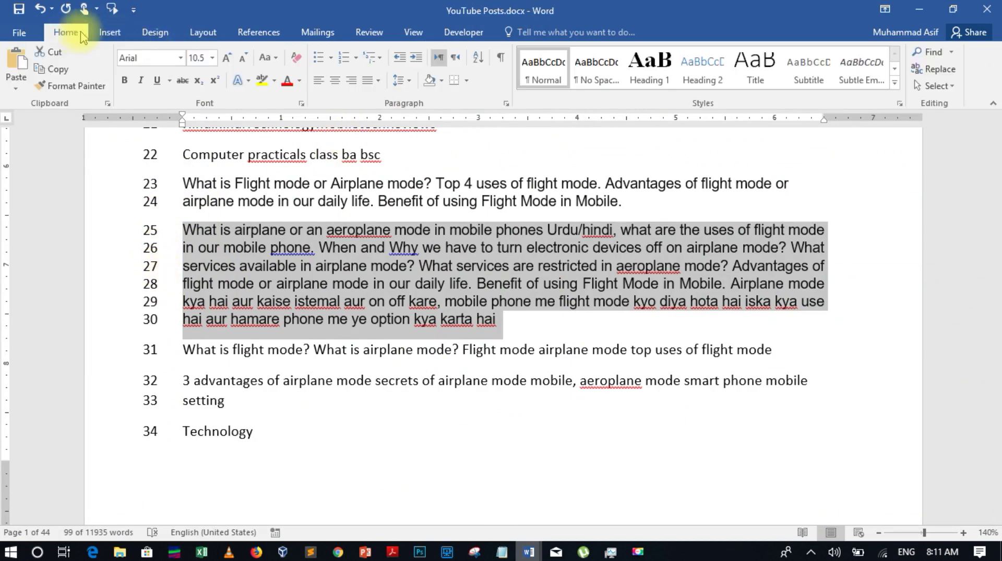
left_click(409, 86)
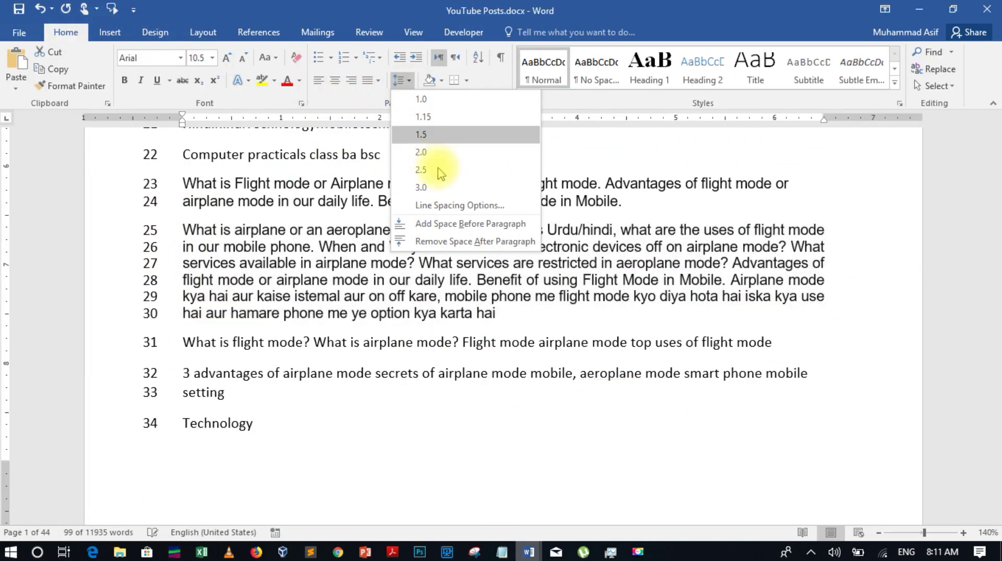
left_click(451, 204)
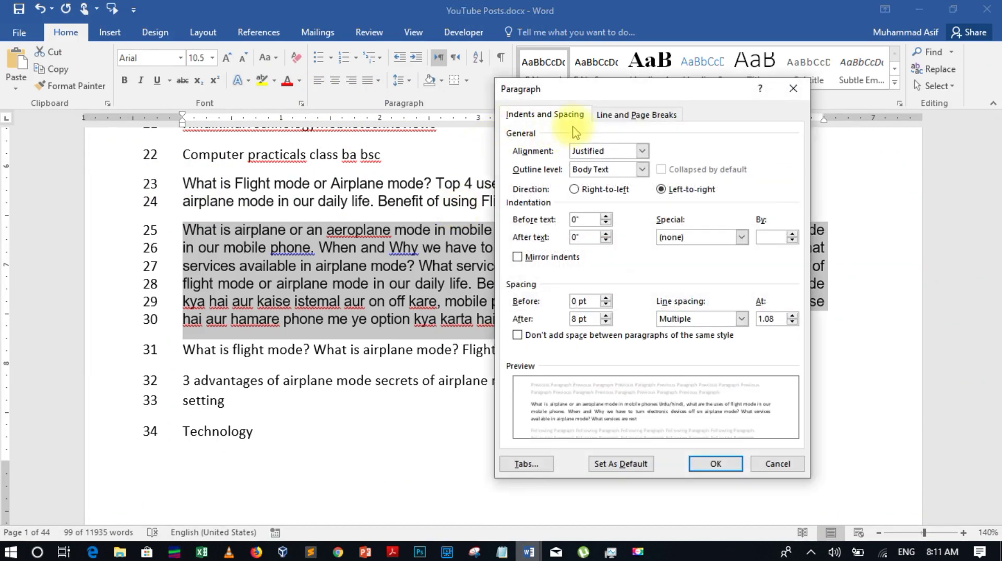
left_click(624, 115)
left_click(571, 224)
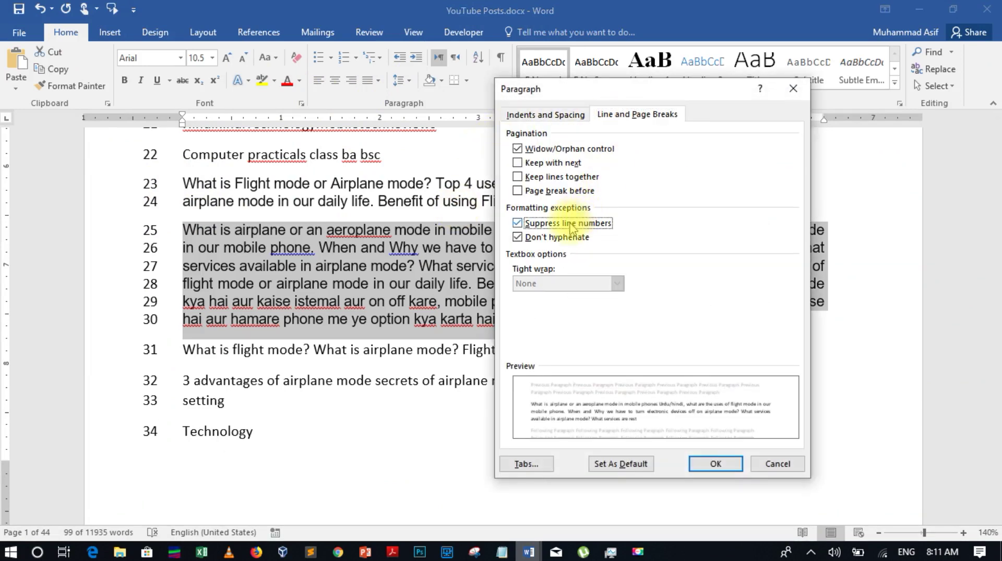
left_click(562, 238)
left_click(725, 466)
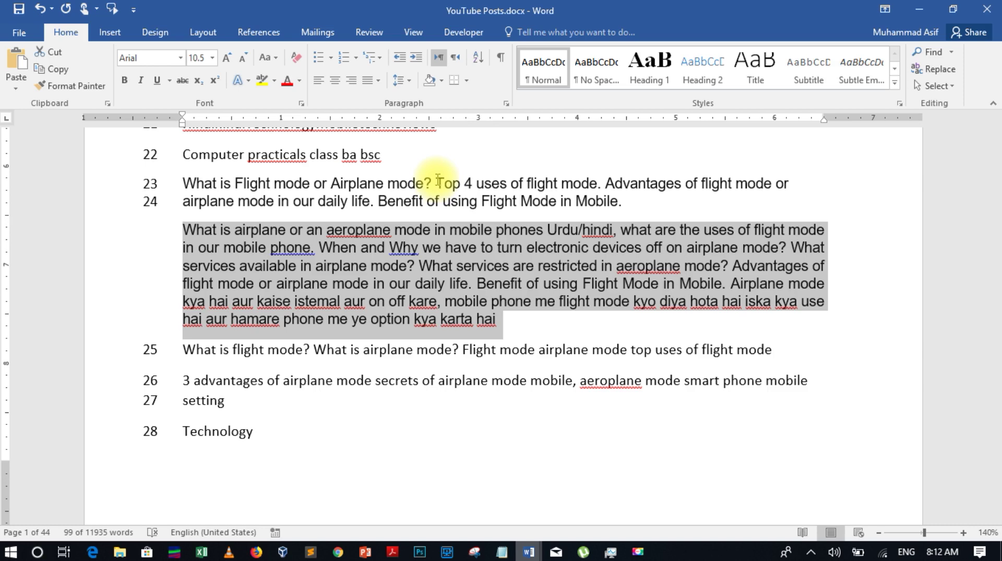
Turn off Suppress line numbers for the selected paragraph and apply the change.
left_click(409, 80)
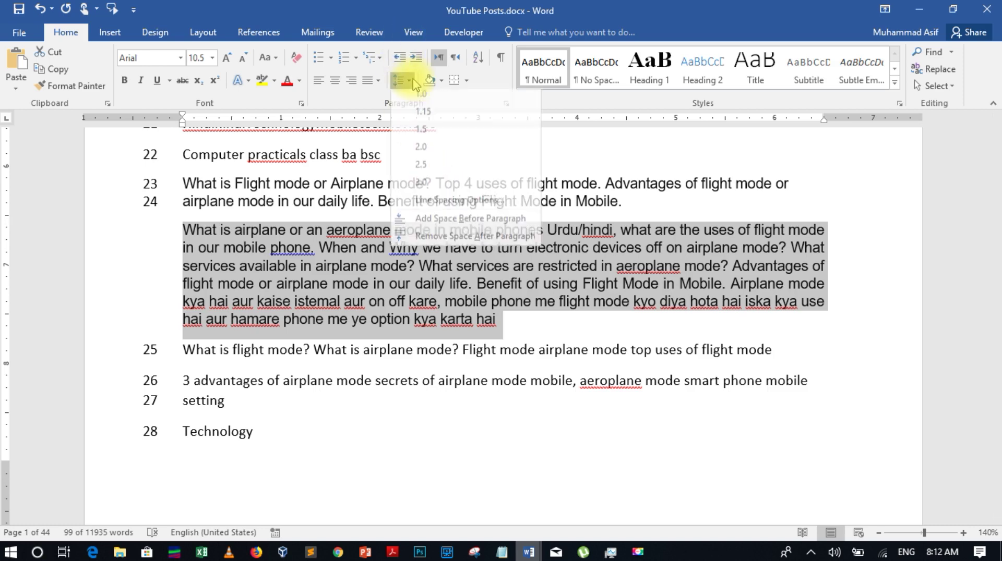
left_click(450, 206)
left_click(610, 115)
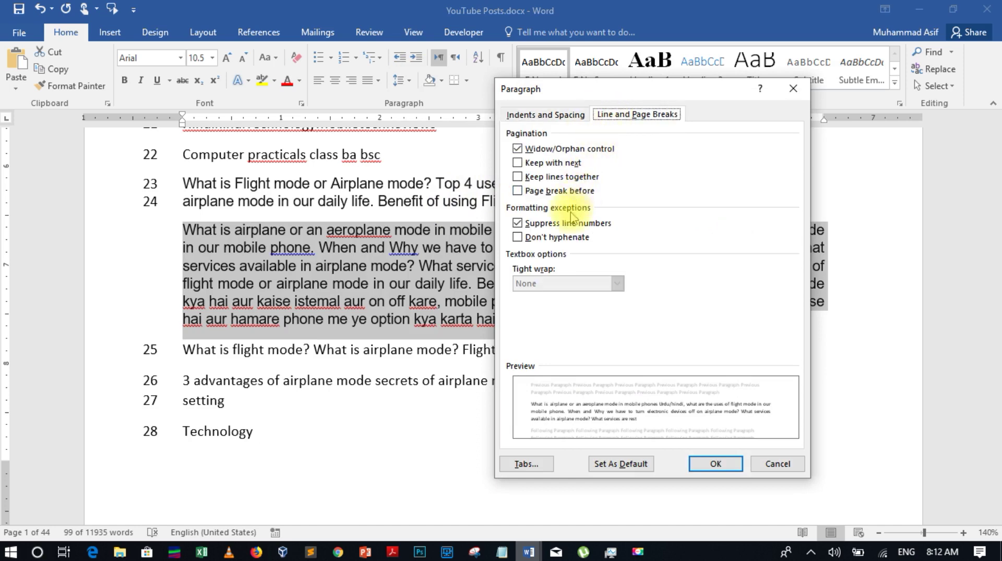
left_click(557, 223)
left_click(714, 465)
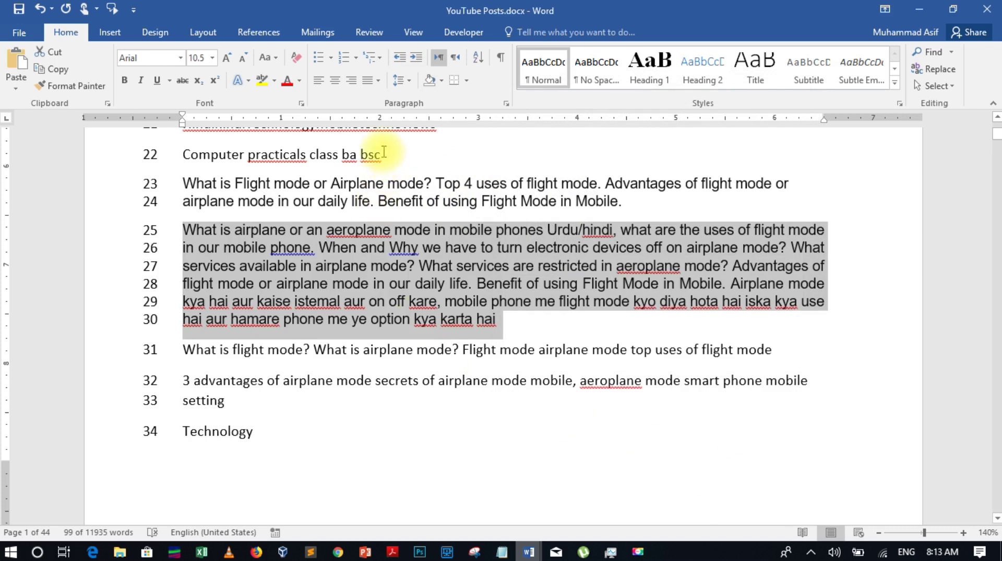
Review the selected paragraph's indent and spacing settings in the line spacing options, and close them without changing anything.
left_click(410, 81)
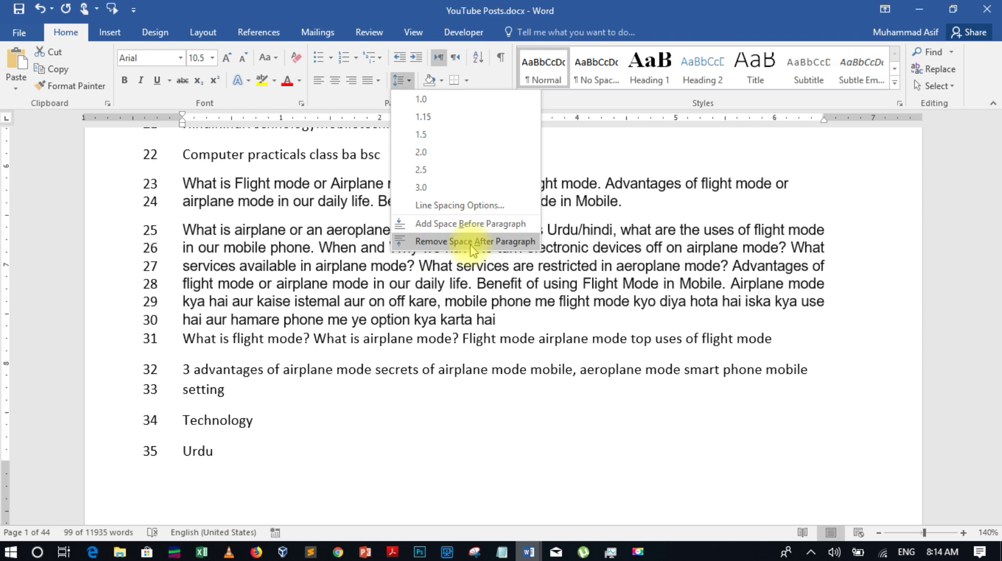
left_click(459, 203)
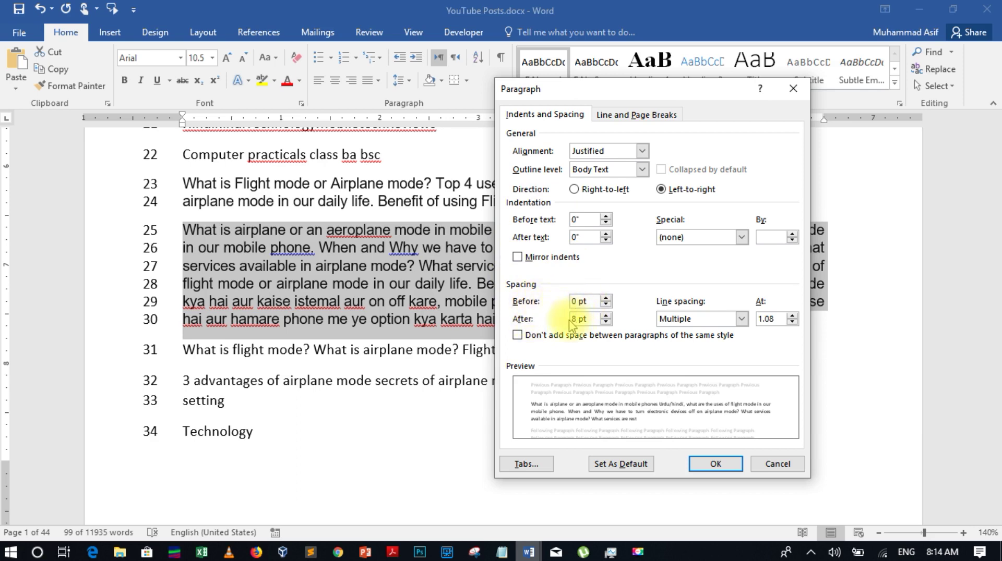
left_click(698, 469)
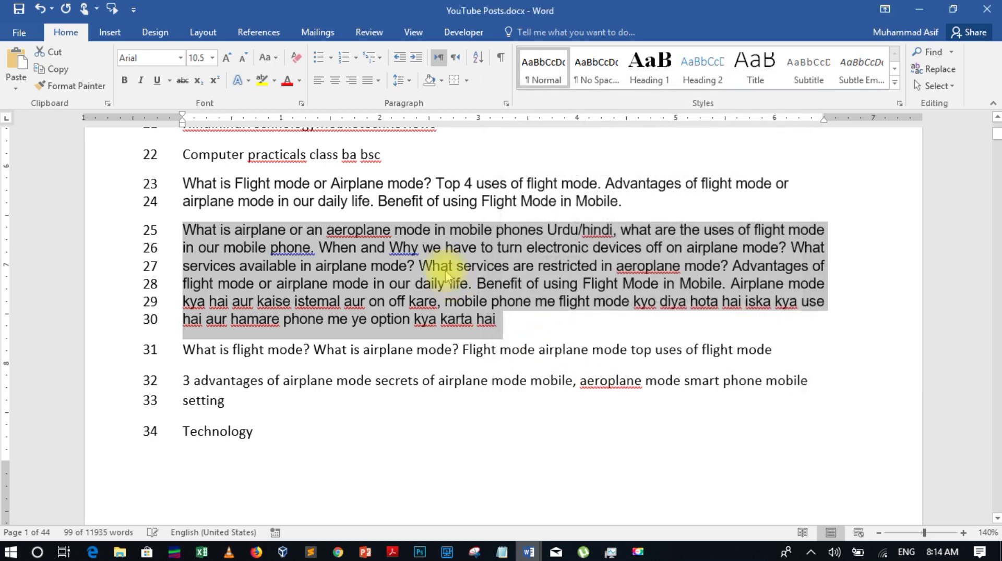